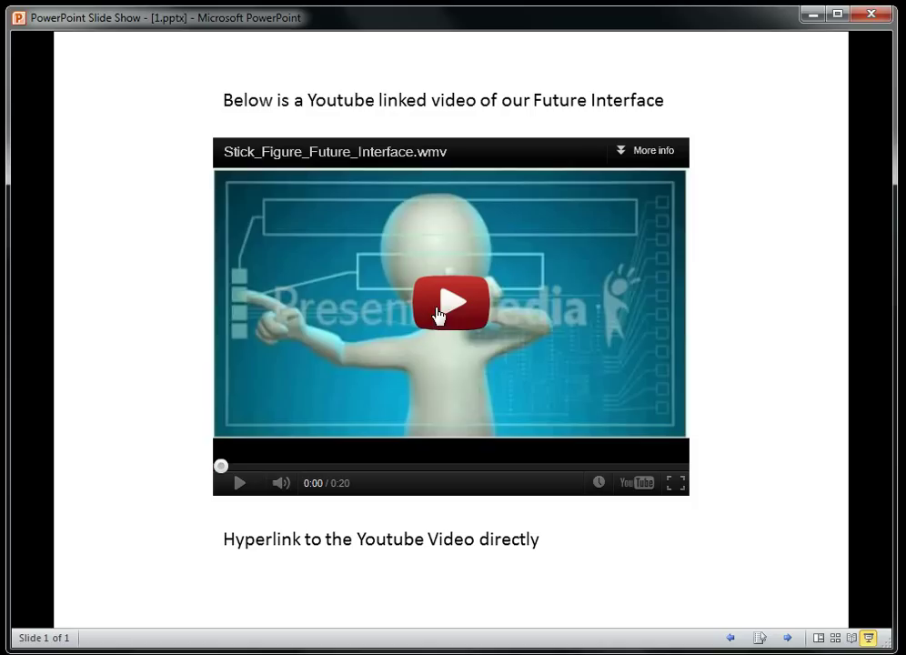
# Step: Play the linked video in the slide show, follow the direct YouTube hyperlink, and return to the slide editing view
pyautogui.click(438, 311)
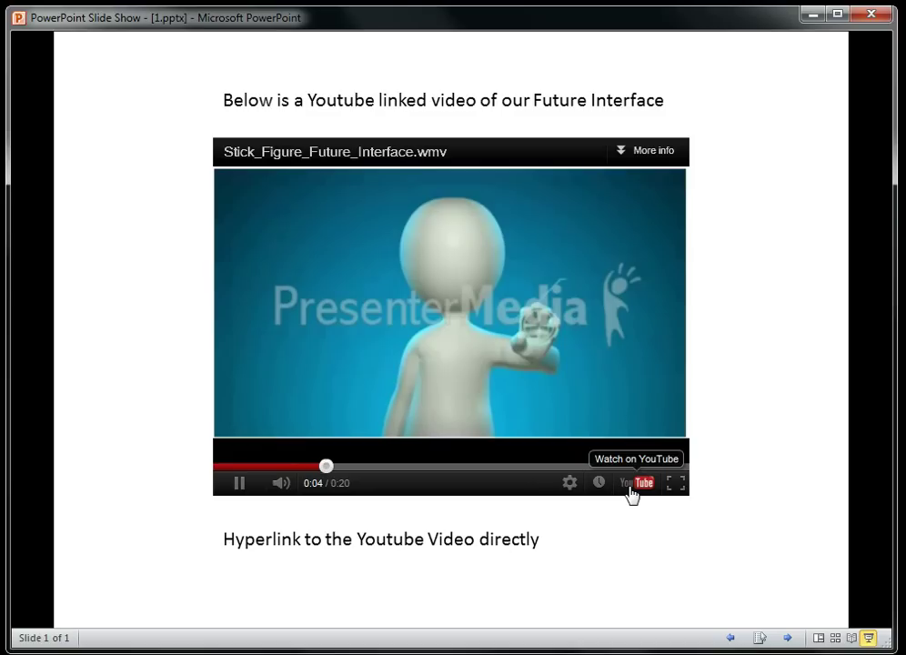
pyautogui.click(307, 544)
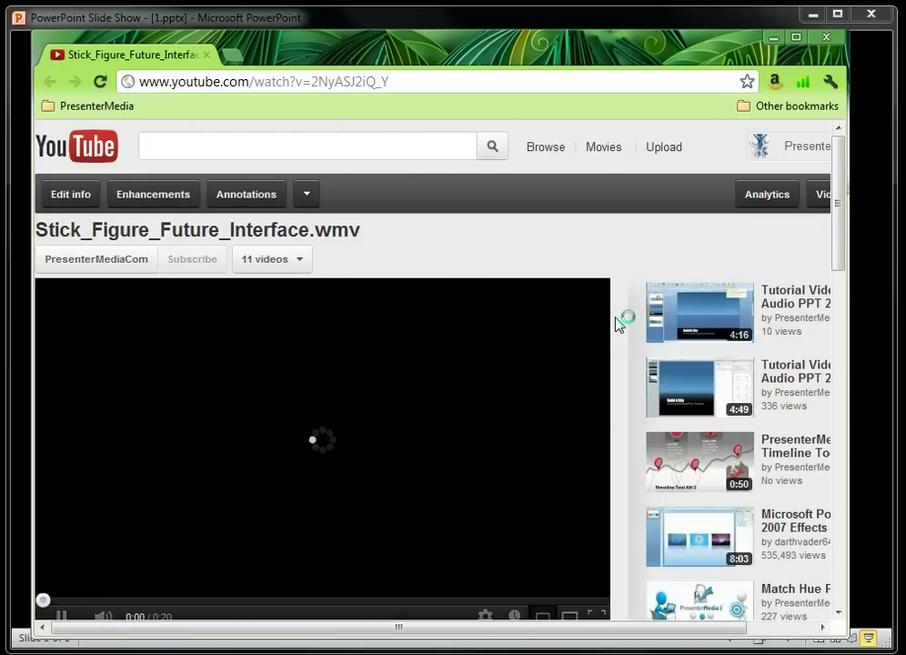
pyautogui.scroll(-1, 619, 323)
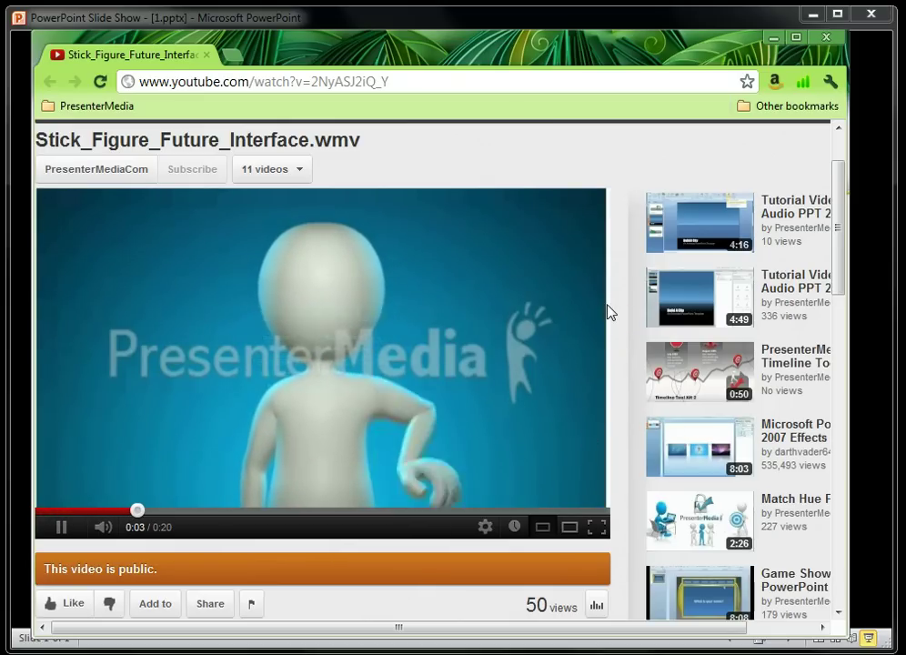
pyautogui.click(827, 39)
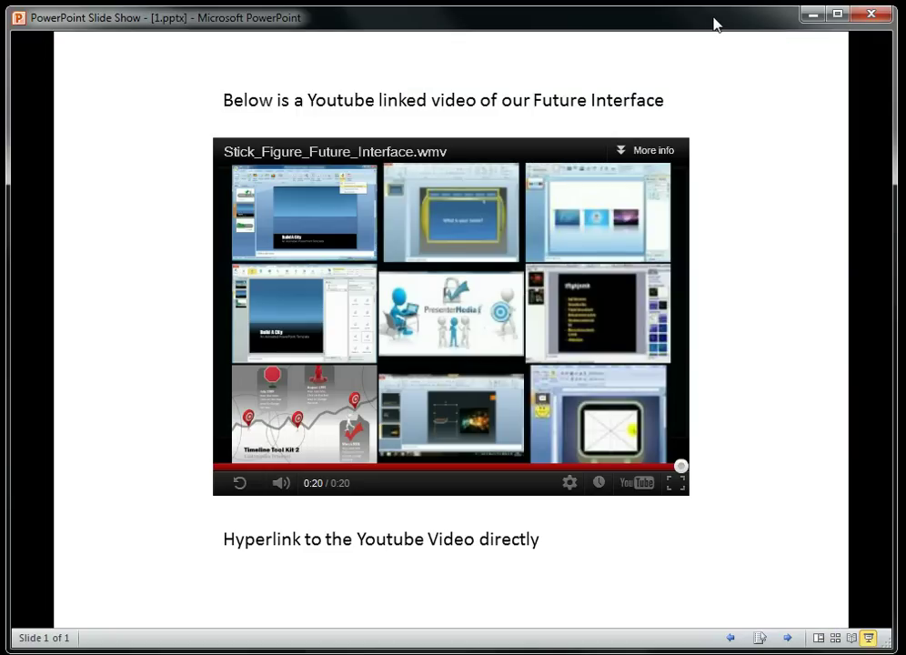
pyautogui.press('Escape')
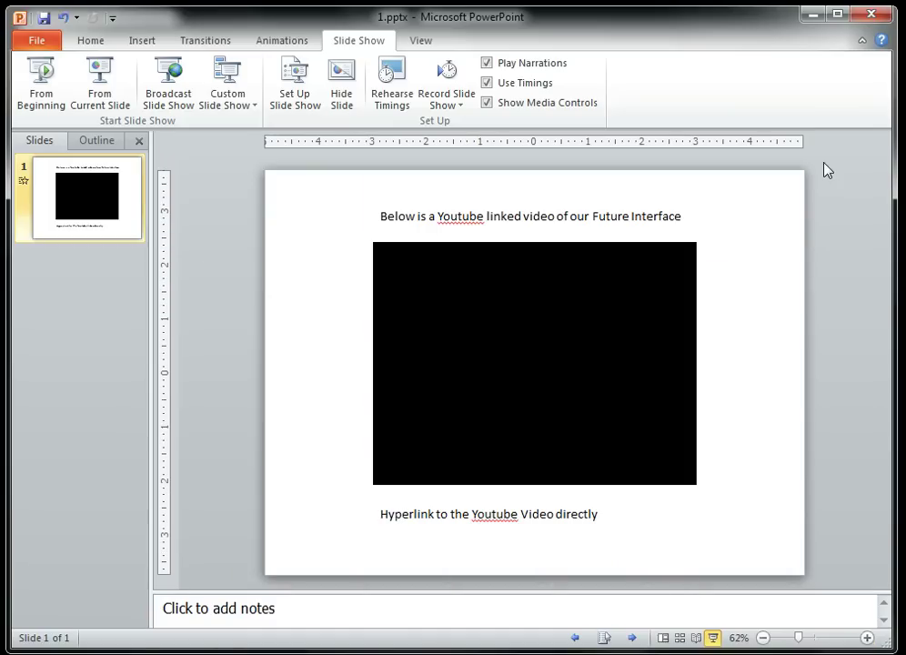
# Step: Add a new slide after slide 1 and delete its content placeholder
pyautogui.rightClick(105, 291)
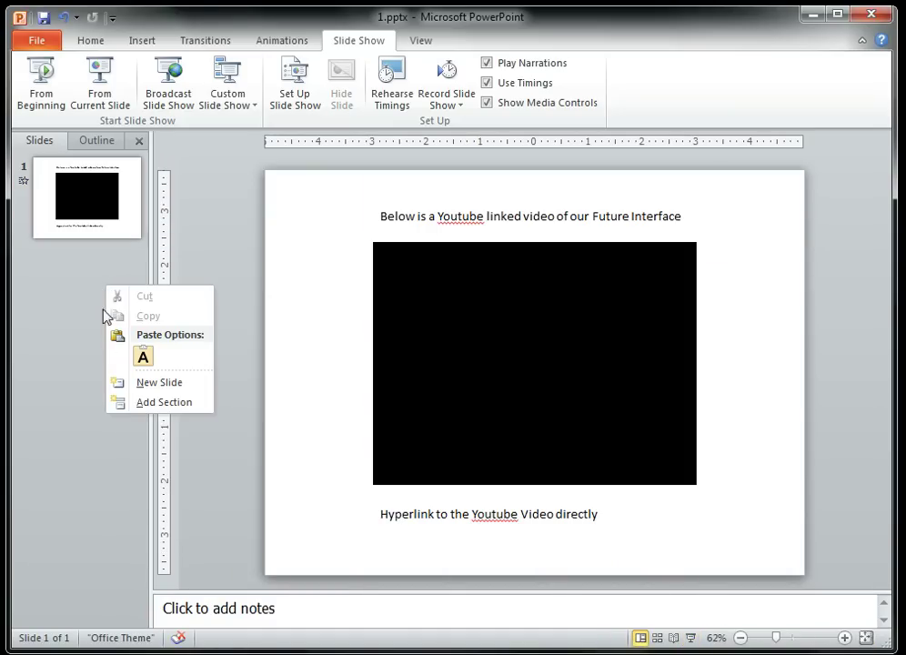
pyautogui.click(136, 382)
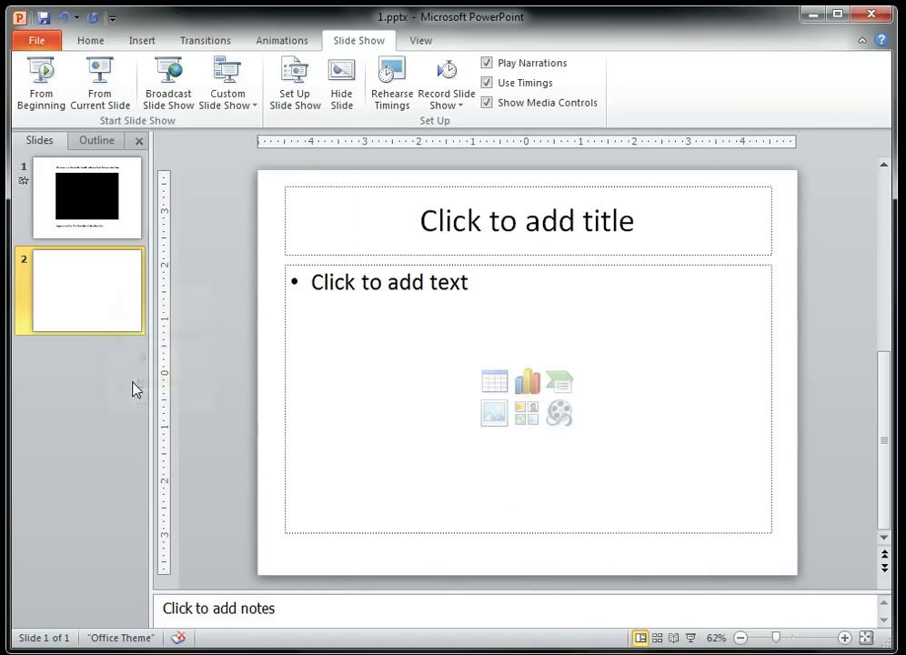
pyautogui.click(281, 365)
pyautogui.press('Delete')
# Step: Reduce the height of slide 2's title placeholder and enter "Hyperlink" as the title
pyautogui.click(333, 257)
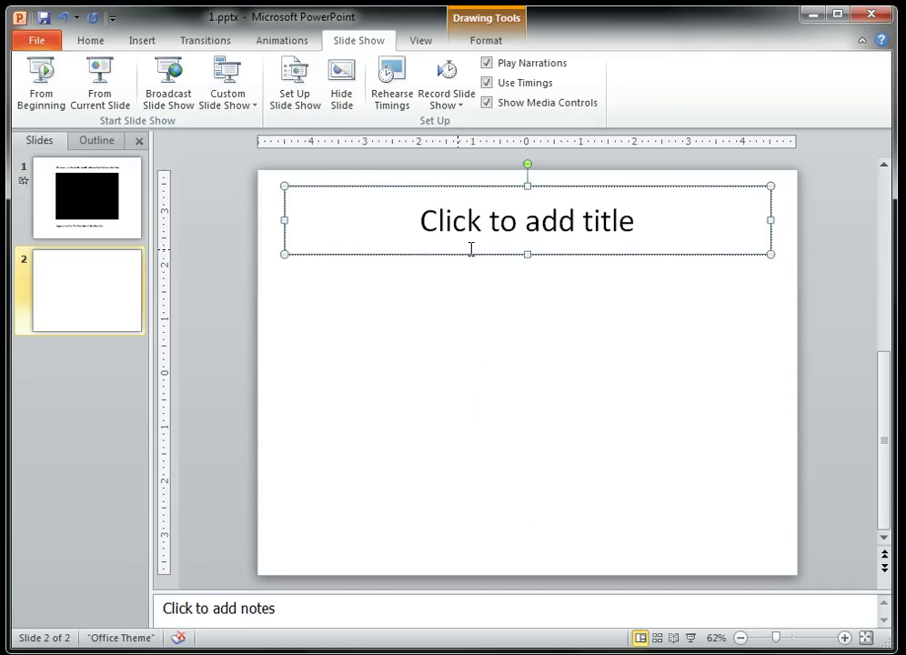
pyautogui.moveTo(528, 247); pyautogui.dragTo(526, 219)
pyautogui.click(520, 207)
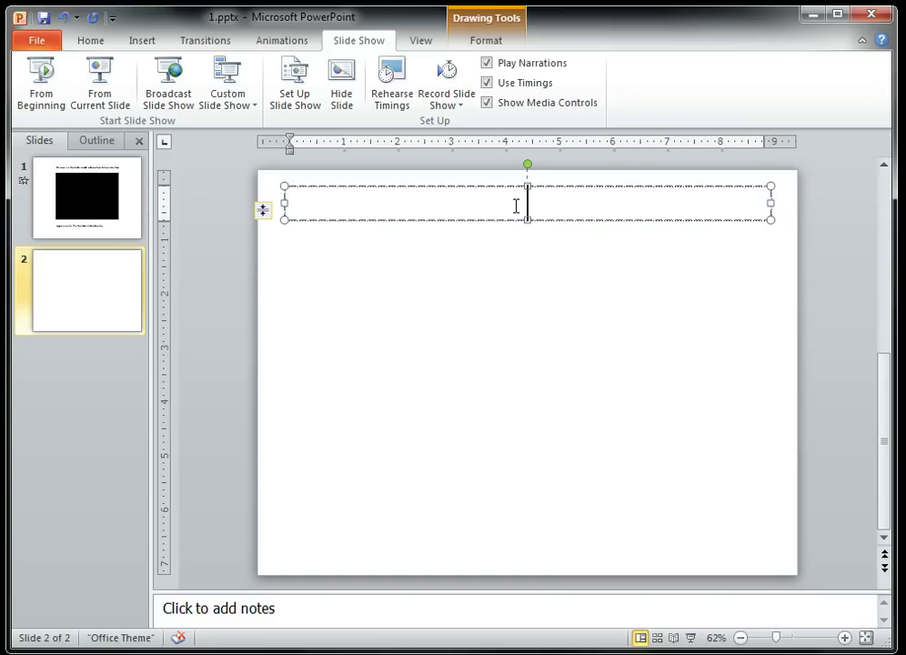
pyautogui.write('Hyperlink')
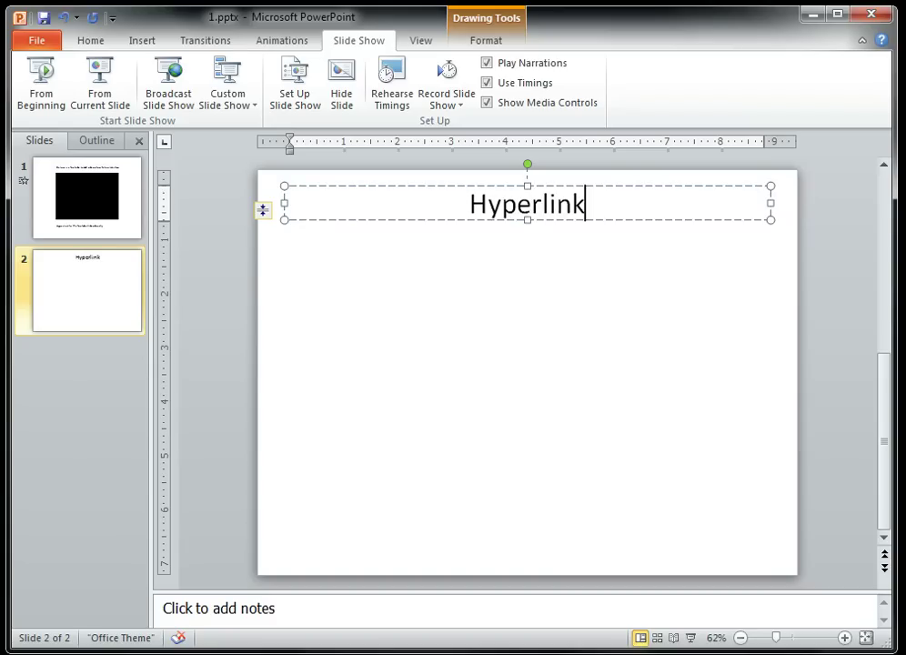
pyautogui.click(479, 275)
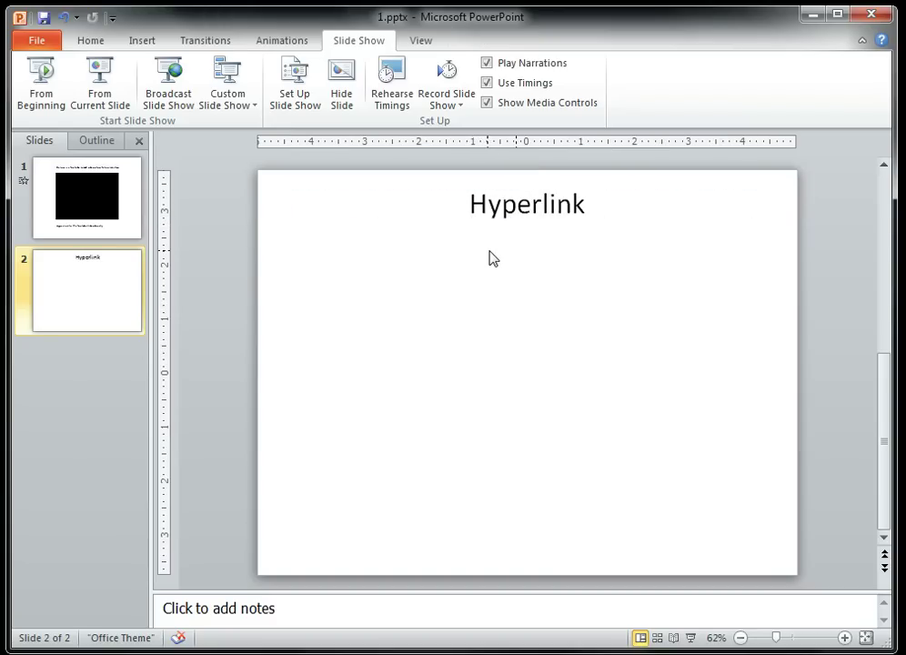
# Step: Insert a text box just below the slide title containing "PresenterMedia Channel"
pyautogui.click(142, 43)
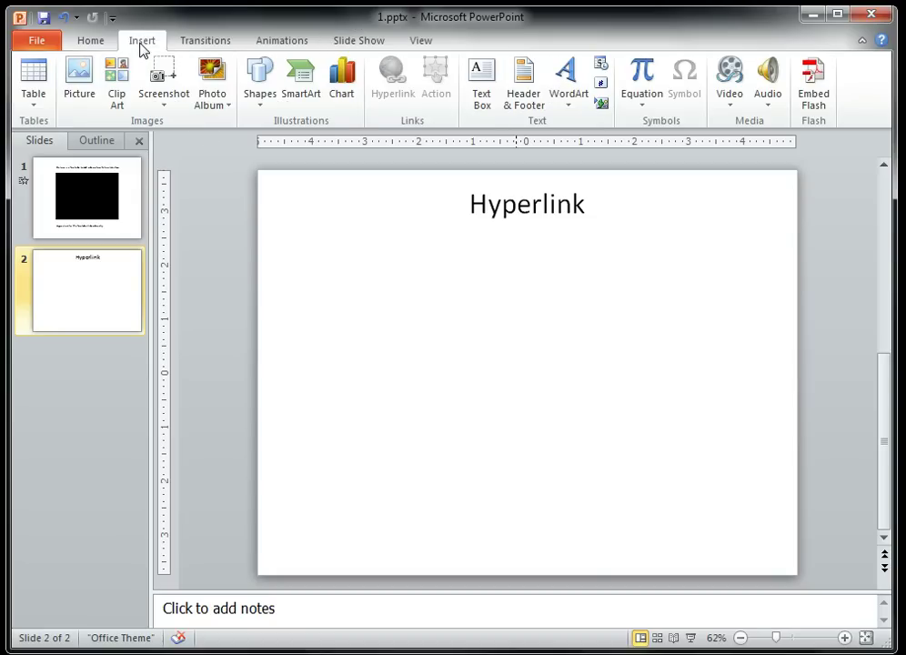
pyautogui.click(482, 97)
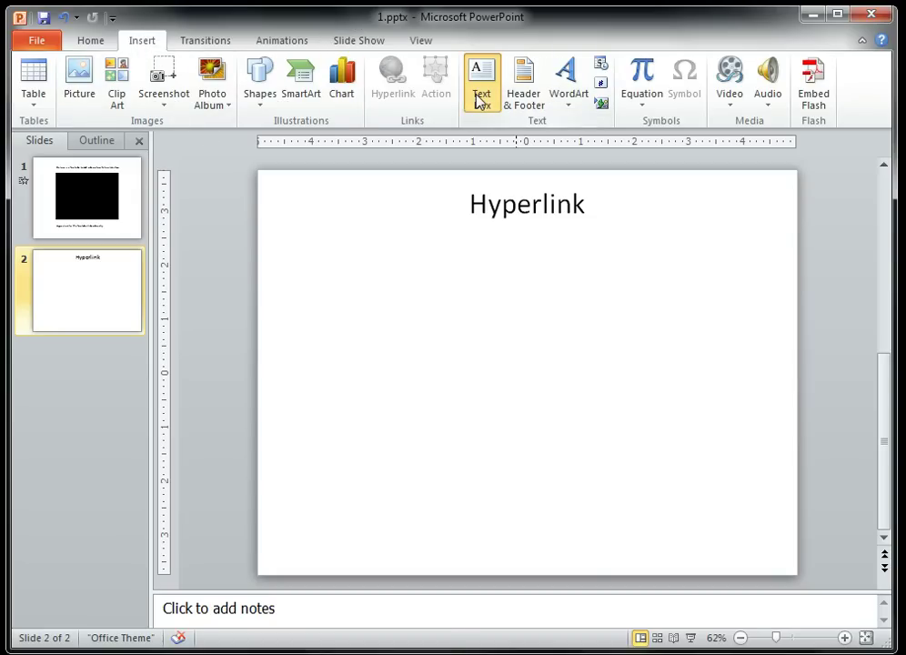
pyautogui.moveTo(433, 224); pyautogui.dragTo(654, 245)
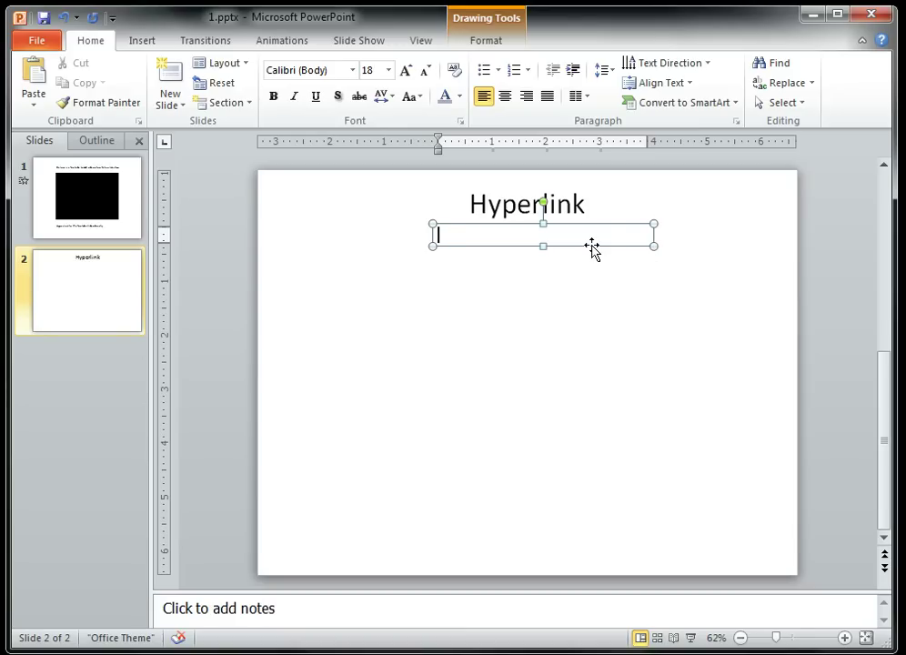
pyautogui.write('PresenterMedia Channel')
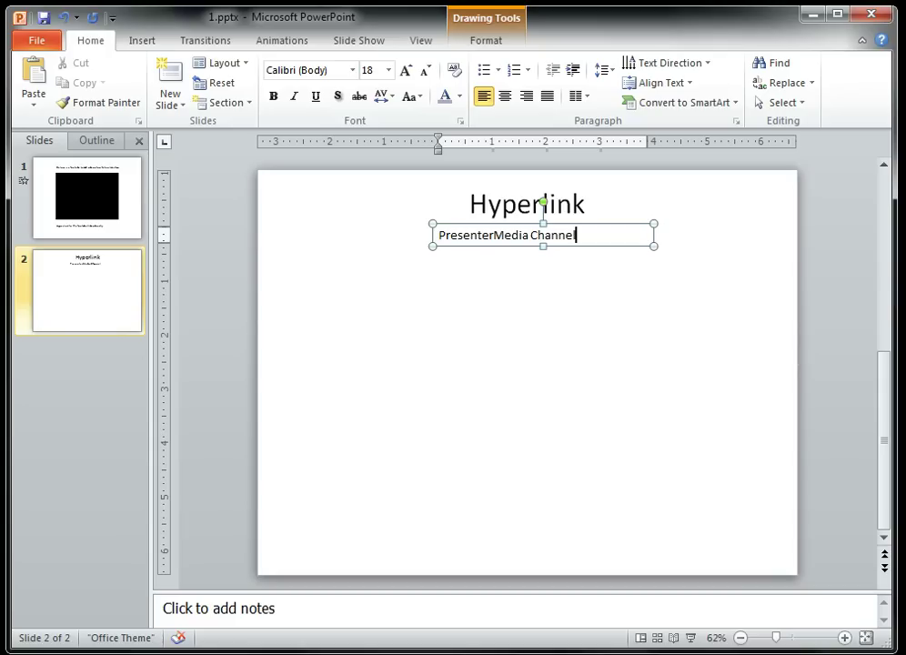
pyautogui.click(549, 360)
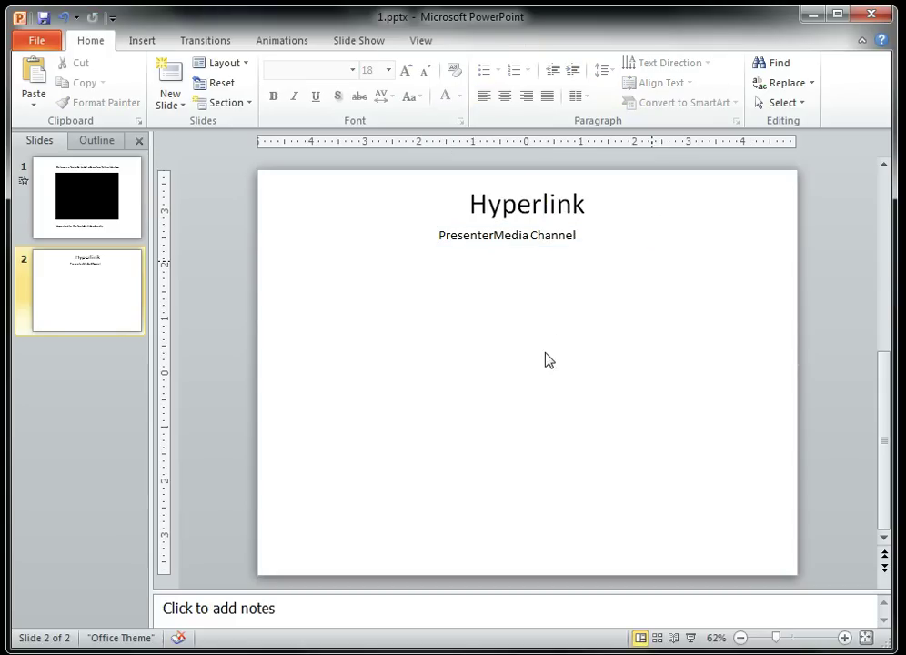
# Step: Move the "PresenterMedia Channel" text box slightly to the right to centre its text under the title
pyautogui.click(523, 239)
pyautogui.click(516, 245)
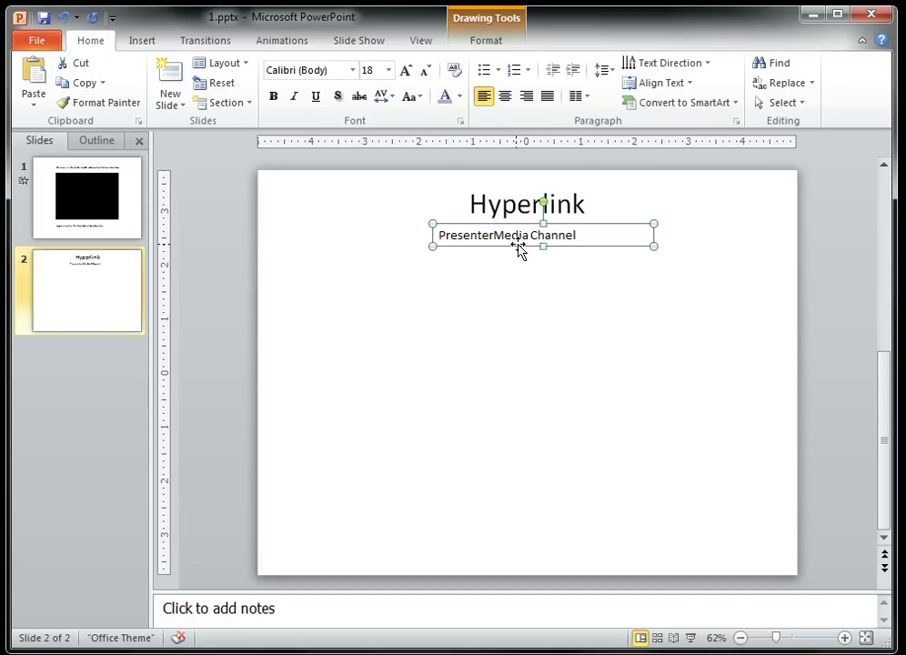
pyautogui.click(547, 296)
pyautogui.click(520, 237)
pyautogui.moveTo(517, 253); pyautogui.dragTo(536, 253)
pyautogui.click(523, 289)
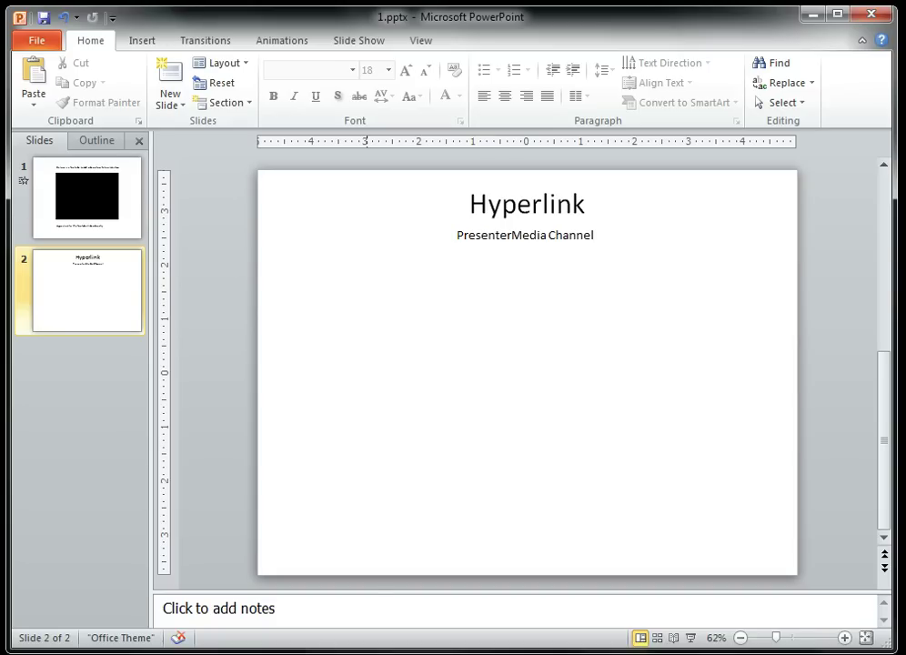
# Step: Switch to the web browser and open Stick_Figure_Future_Interface.wmv from the YouTube account's viewing history
pyautogui.click(338, 635)
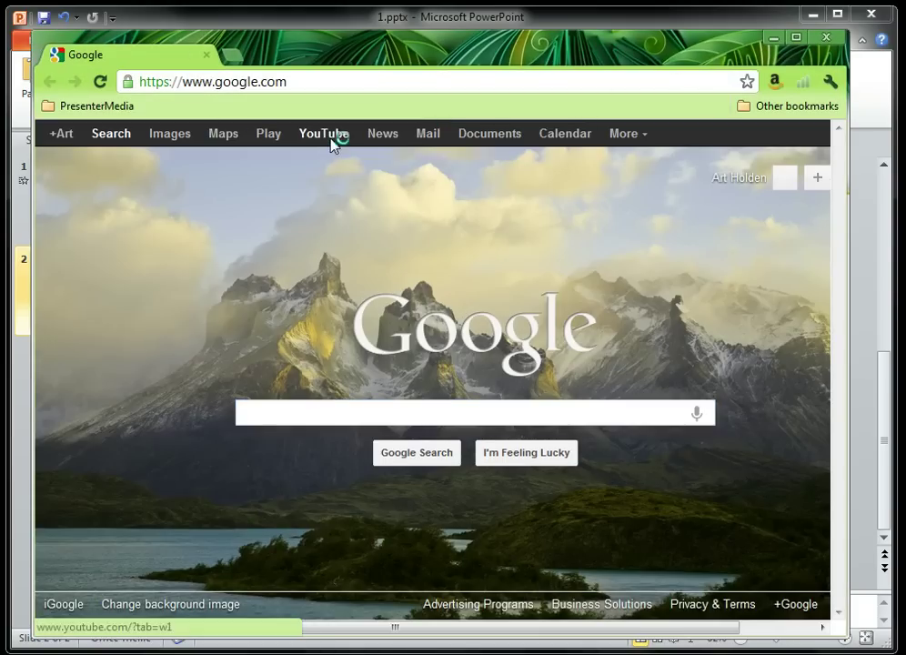
pyautogui.click(329, 135)
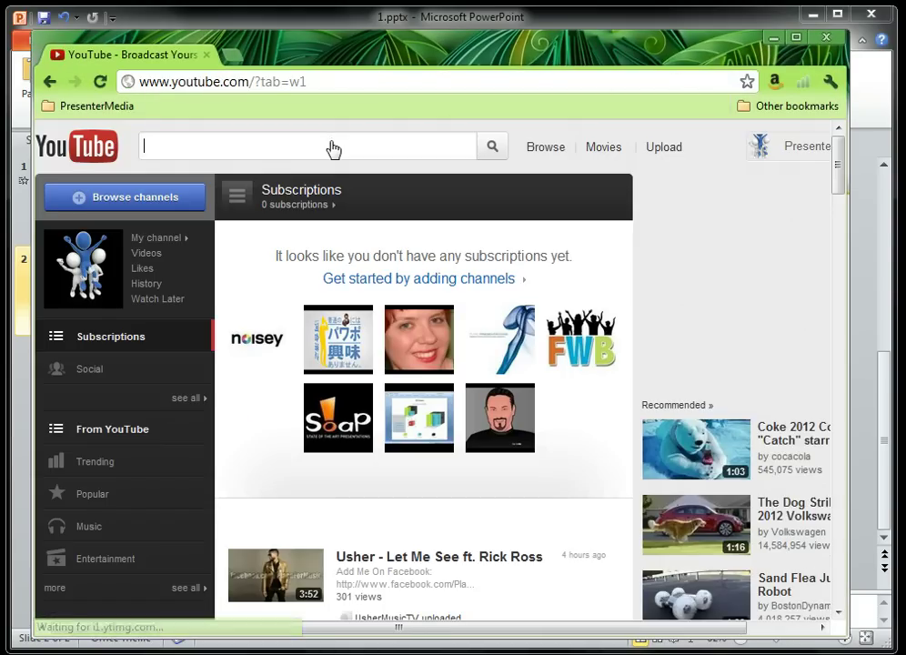
pyautogui.click(767, 148)
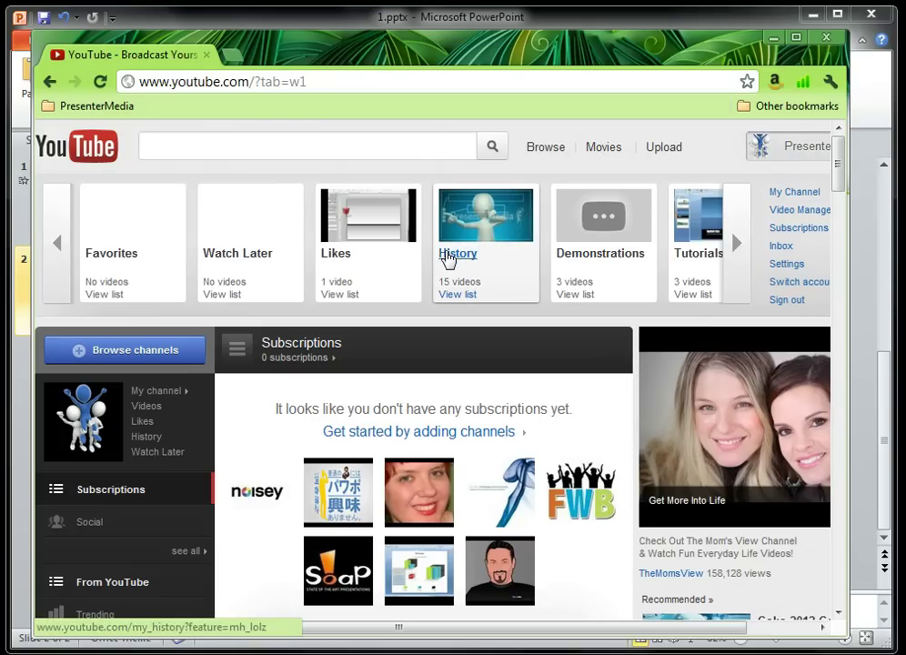
pyautogui.click(450, 258)
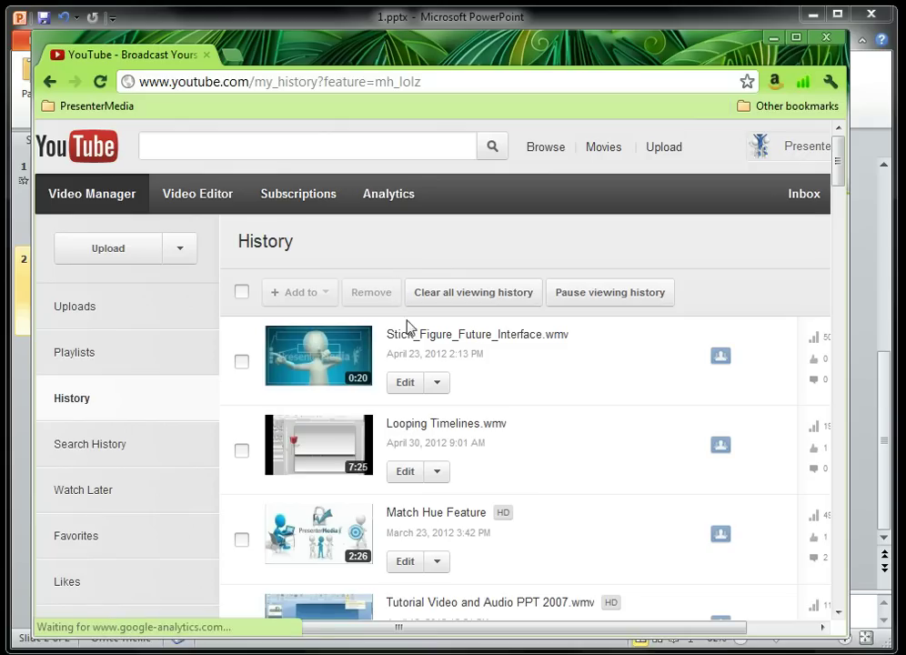
pyautogui.click(412, 336)
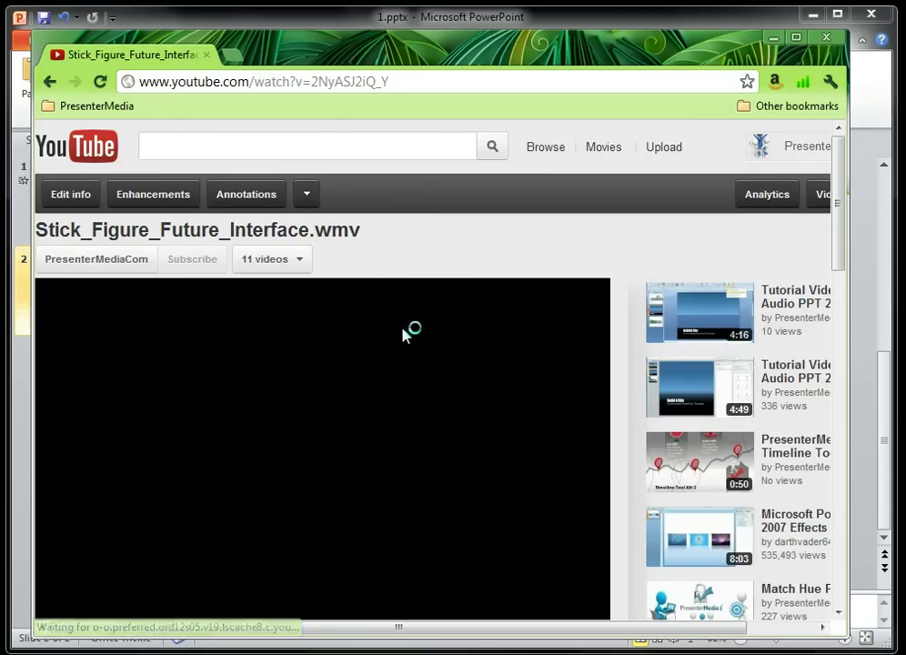
# Step: Look over the video page and highlight the video's full web address
pyautogui.scroll(-2, 628, 303)
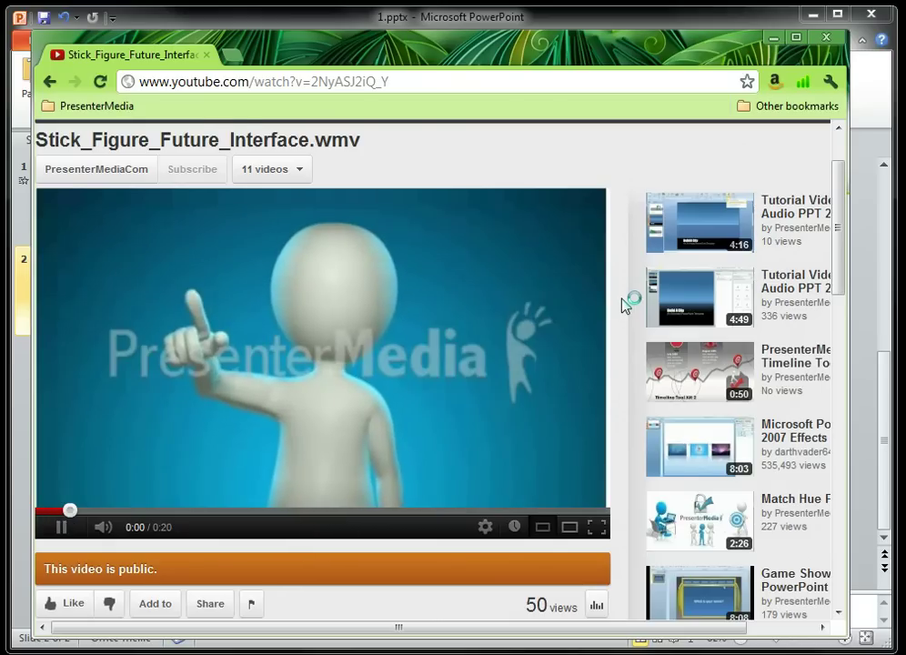
pyautogui.scroll(2, 628, 296)
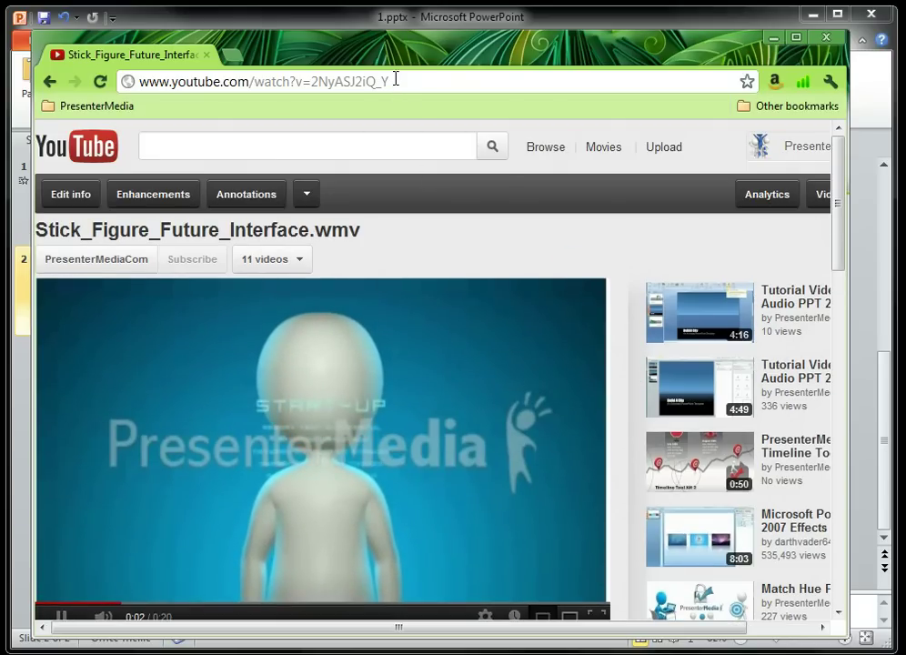
pyautogui.click(331, 90)
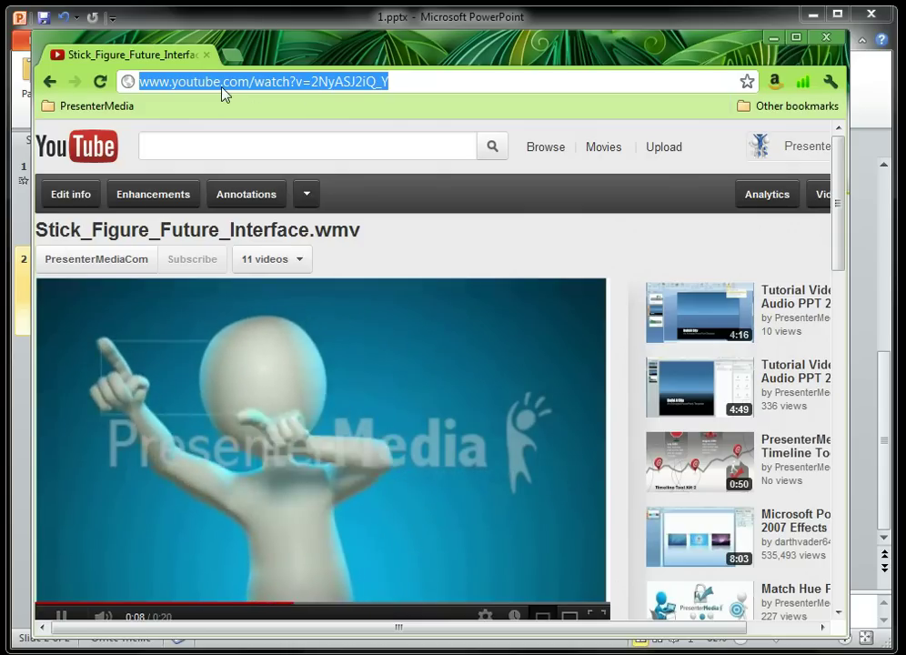
pyautogui.click(477, 202)
# Step: Open the video's share options and display its embed code
pyautogui.scroll(-2, 592, 229)
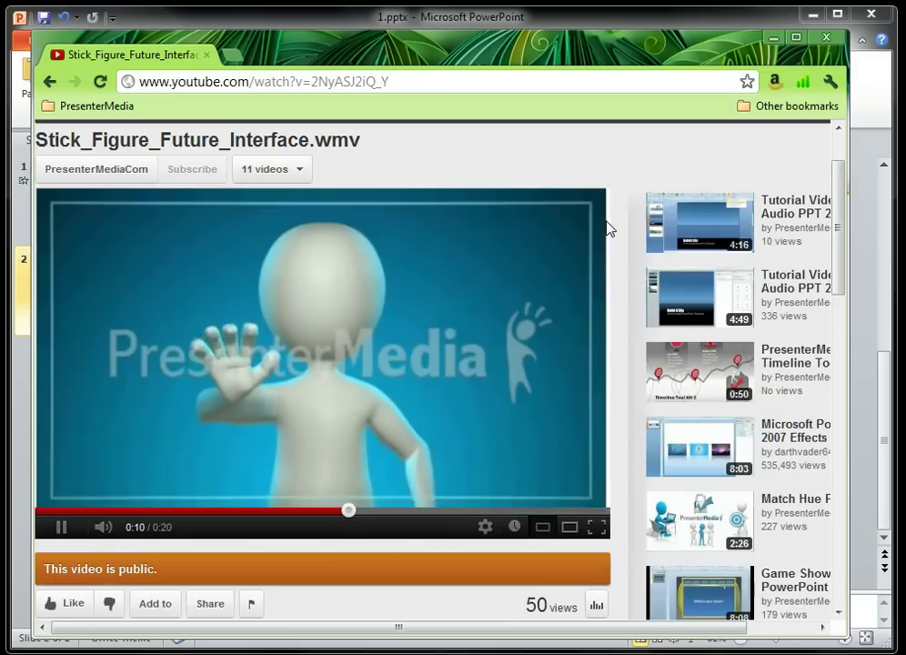
pyautogui.scroll(-2, 607, 228)
pyautogui.scroll(-2, 473, 426)
pyautogui.scroll(-2, 391, 392)
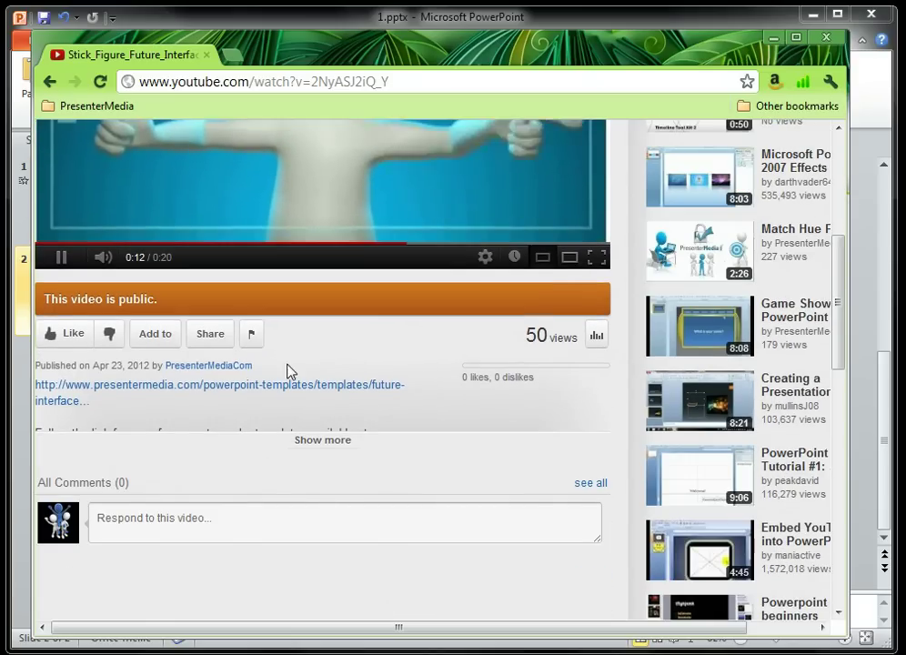
pyautogui.click(210, 339)
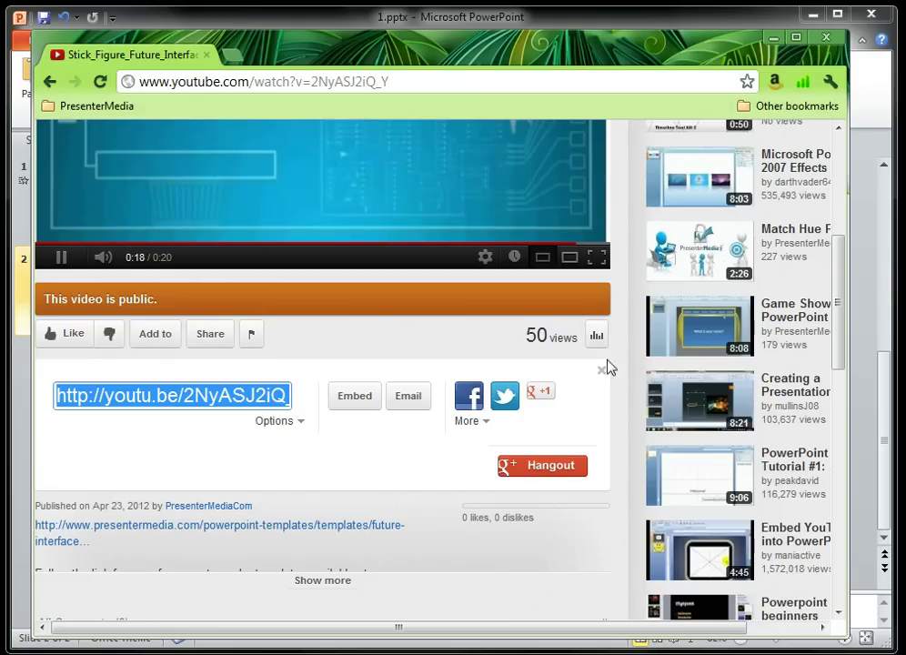
pyautogui.click(345, 409)
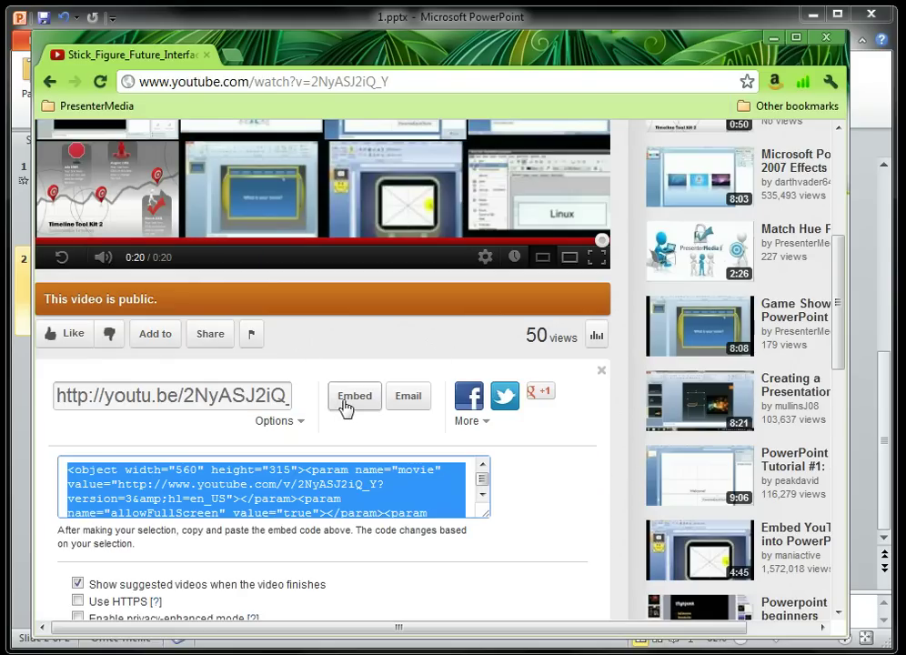
# Step: Copy the video's 560 × 315 embed code in the old format, and compare it with the iframe version
pyautogui.click(552, 443)
pyautogui.scroll(-2, 552, 433)
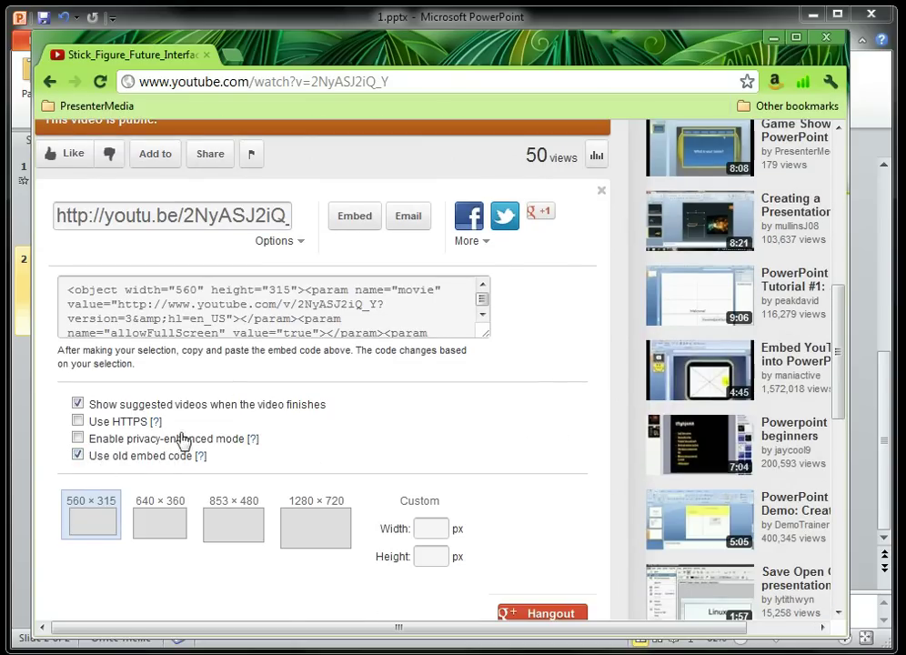
pyautogui.click(264, 313)
pyautogui.hotkey('ctrl', 'c')
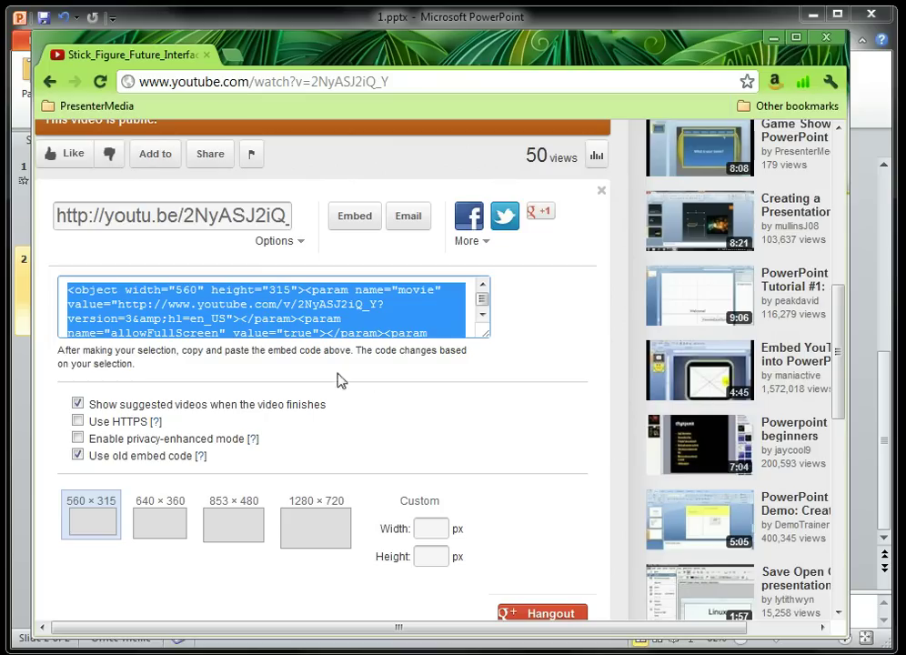
pyautogui.click(79, 458)
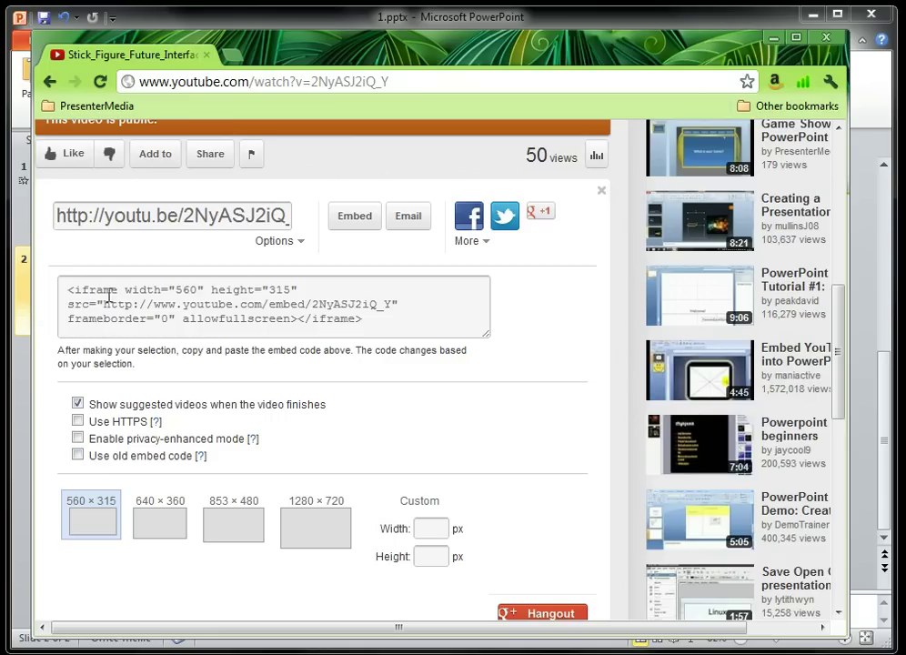
pyautogui.click(79, 456)
# Step: Switch back to PowerPoint and insert a video from a web site on slide 2 using the copied 560 × 315 old embed code
pyautogui.click(245, 18)
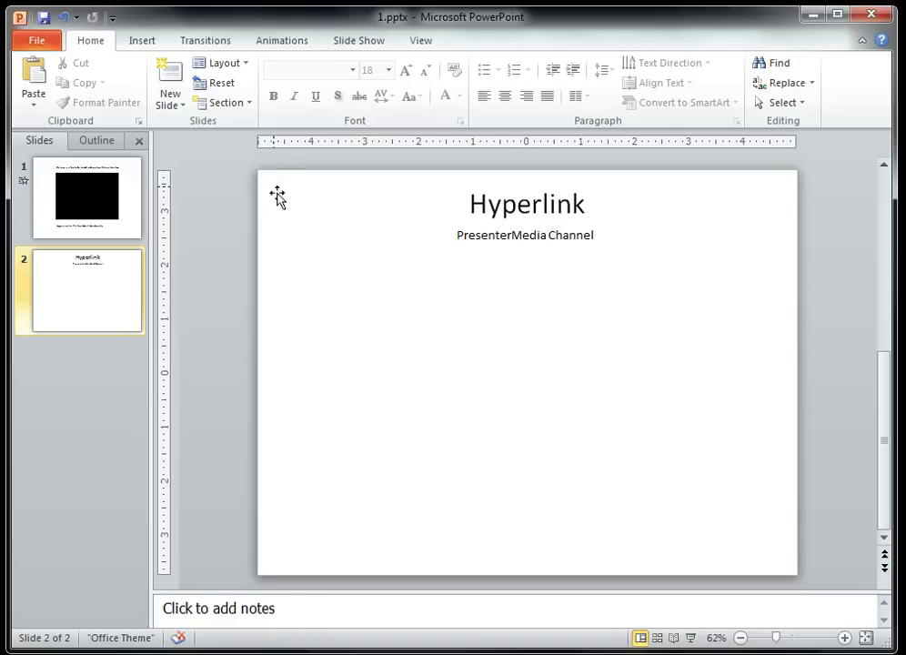
pyautogui.click(140, 40)
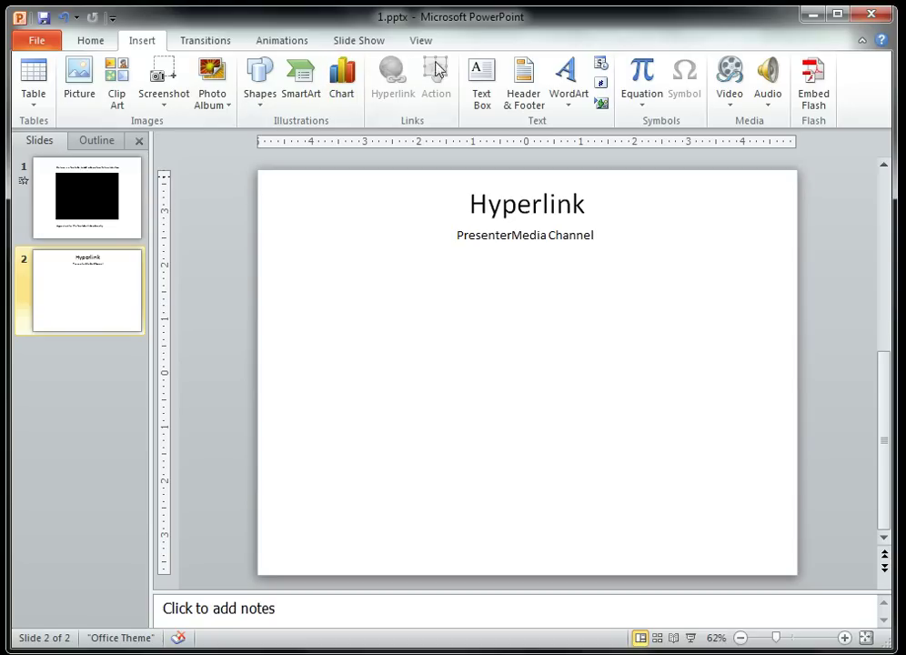
pyautogui.click(726, 96)
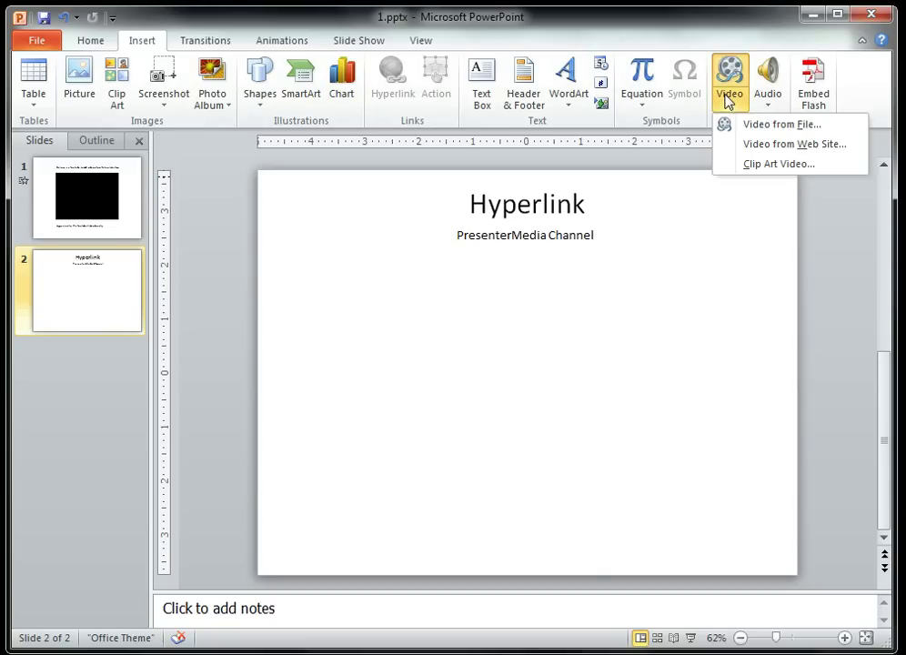
pyautogui.click(747, 147)
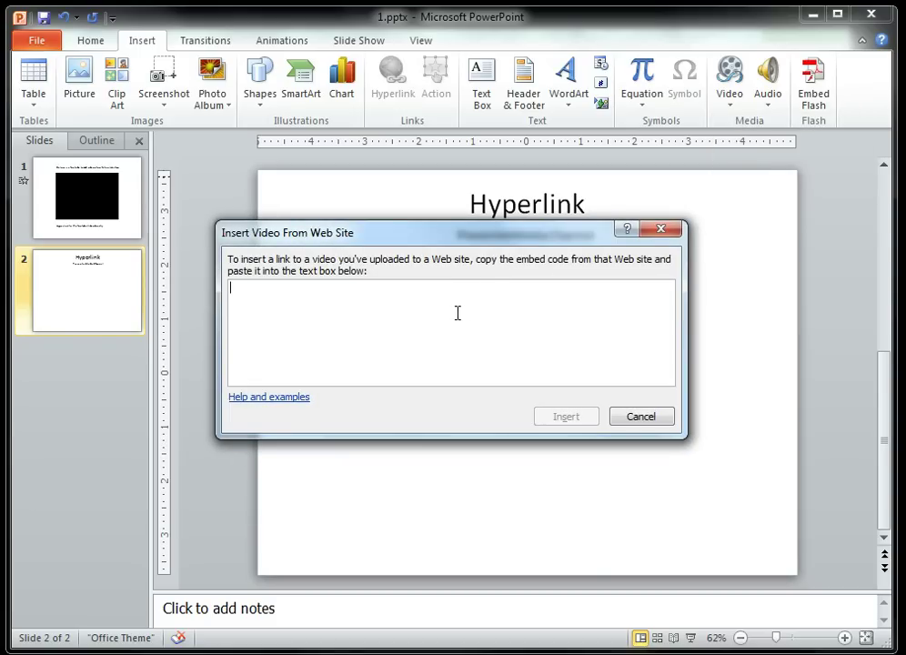
pyautogui.hotkey('ctrl', 'v')
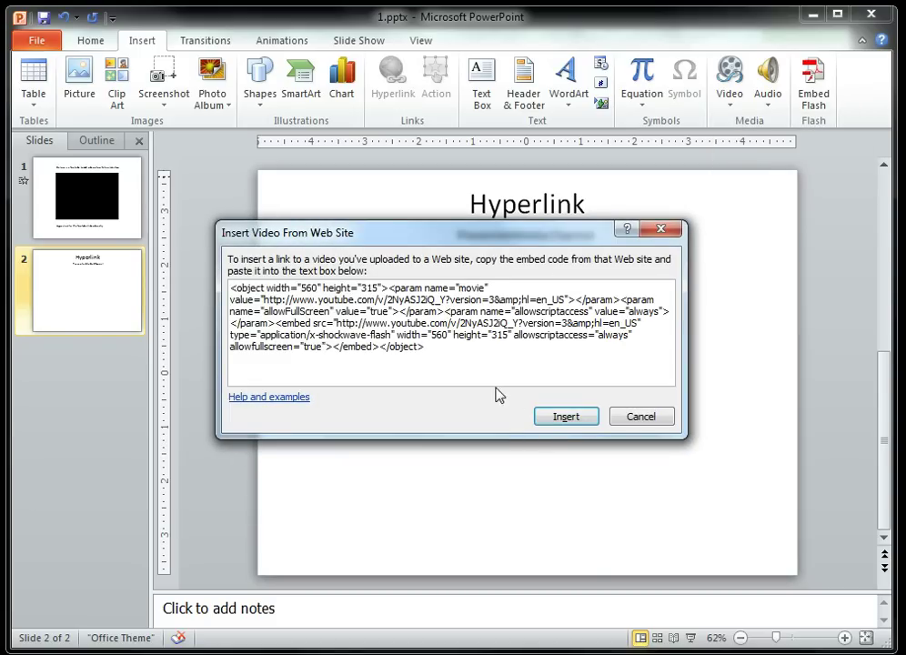
pyautogui.moveTo(436, 351); pyautogui.dragTo(110, 232)
pyautogui.click(479, 370)
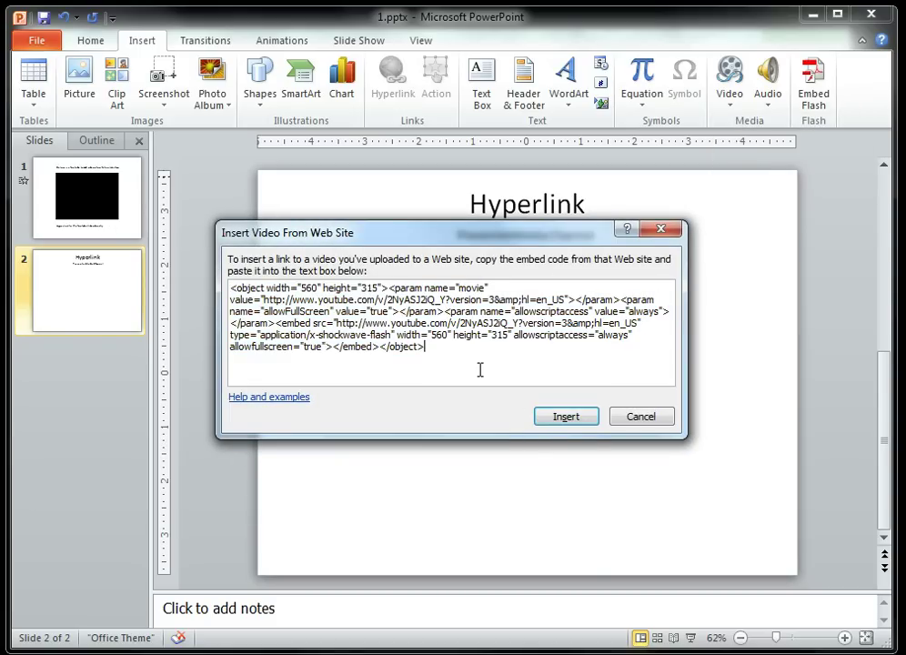
pyautogui.click(579, 418)
# Step: Position the inserted video below the PresenterMedia Channel text, enlarge it to 4" by 5.33", and preview its playback on the slide
pyautogui.moveTo(531, 416); pyautogui.dragTo(441, 380)
pyautogui.moveTo(525, 403); pyautogui.dragTo(635, 485)
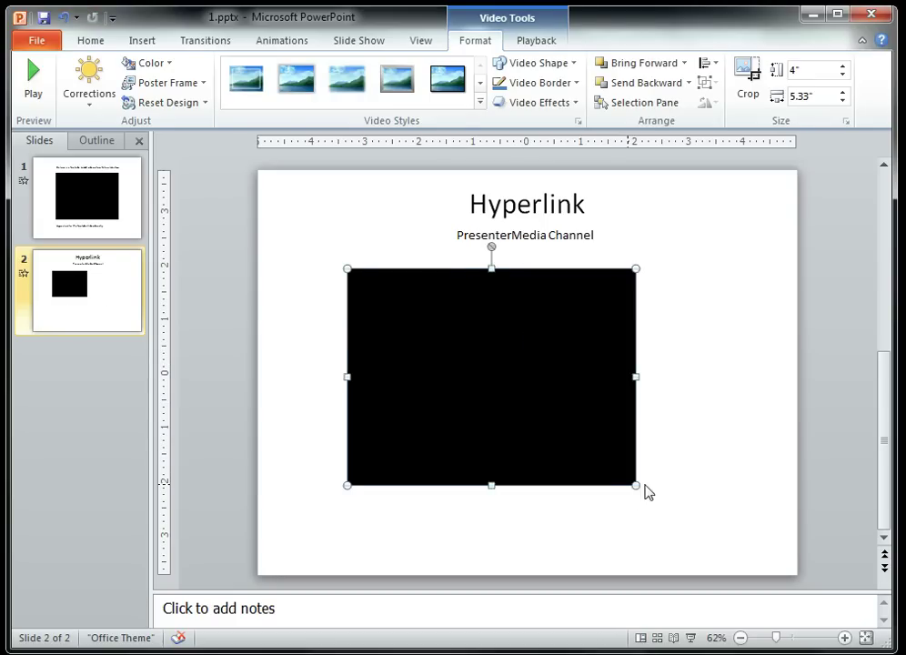
pyautogui.rightClick(511, 378)
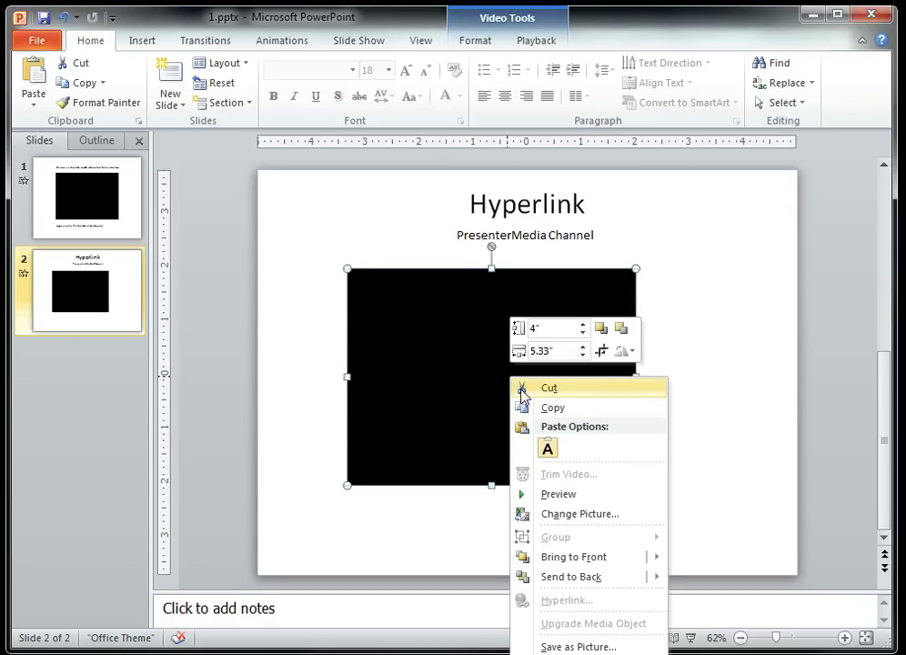
pyautogui.click(559, 494)
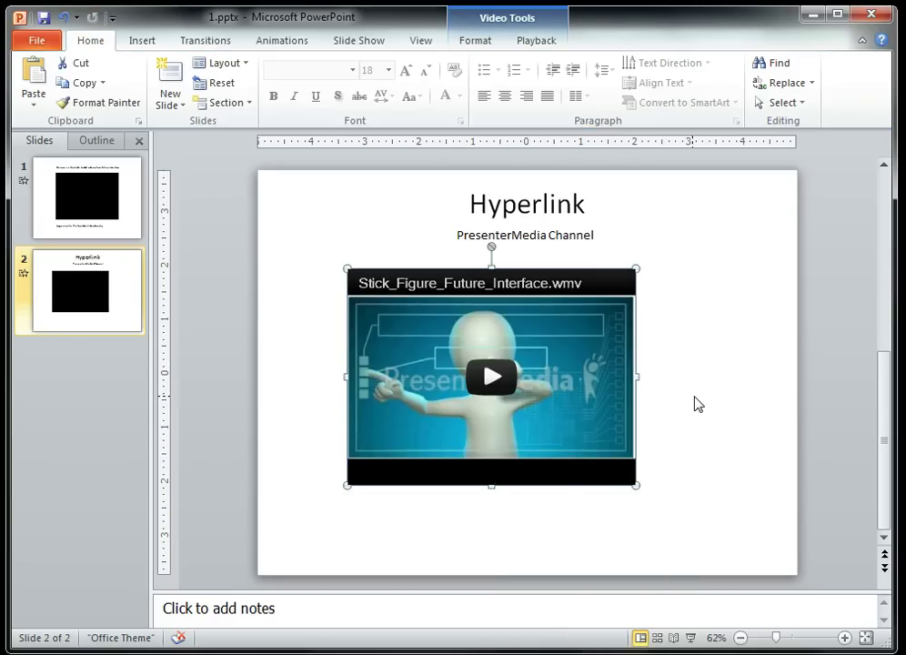
pyautogui.click(489, 382)
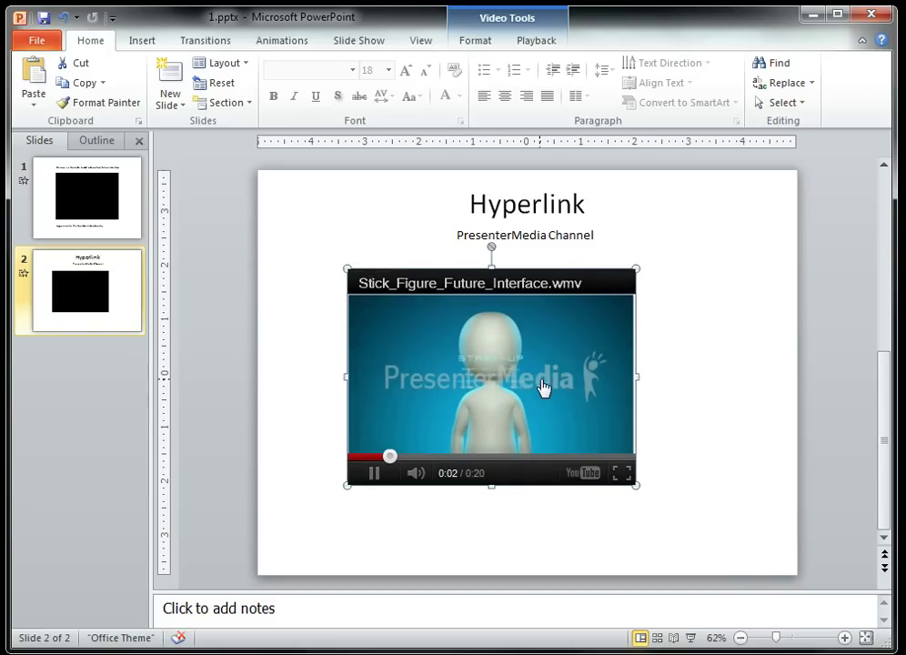
pyautogui.click(607, 360)
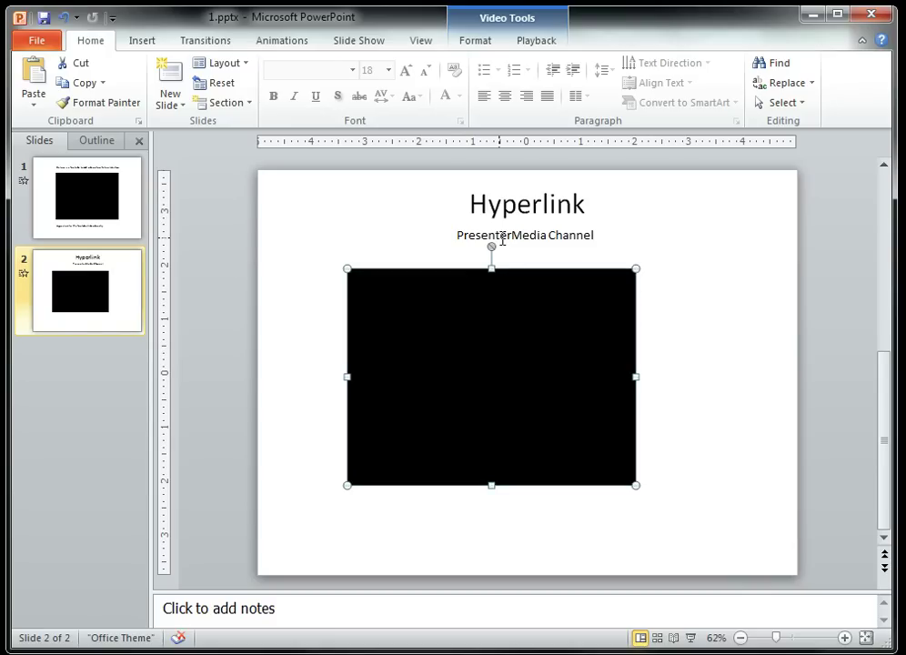
# Step: Open the hyperlink settings for the PresenterMedia Channel text box
pyautogui.click(502, 237)
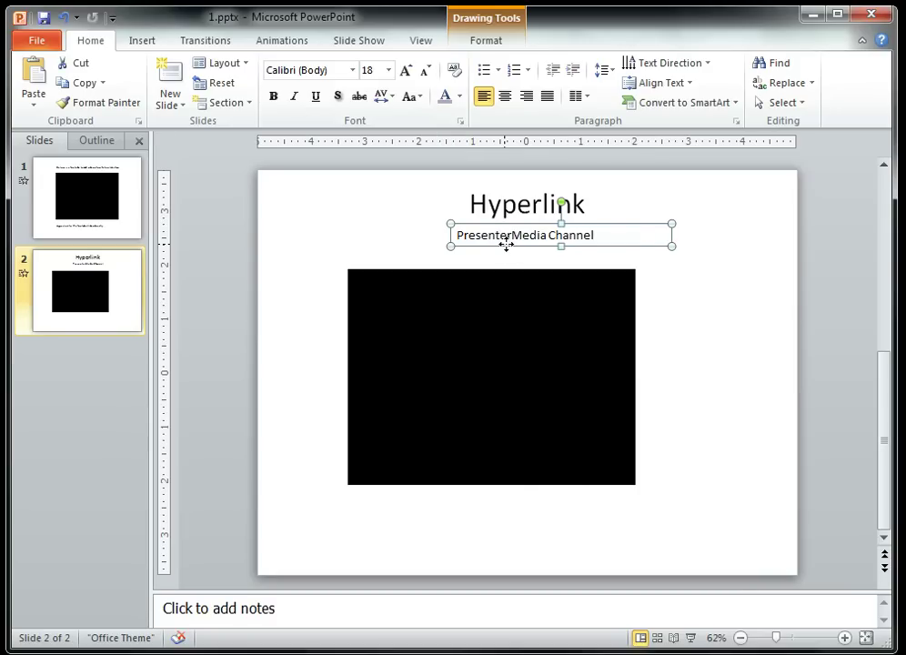
pyautogui.rightClick(507, 243)
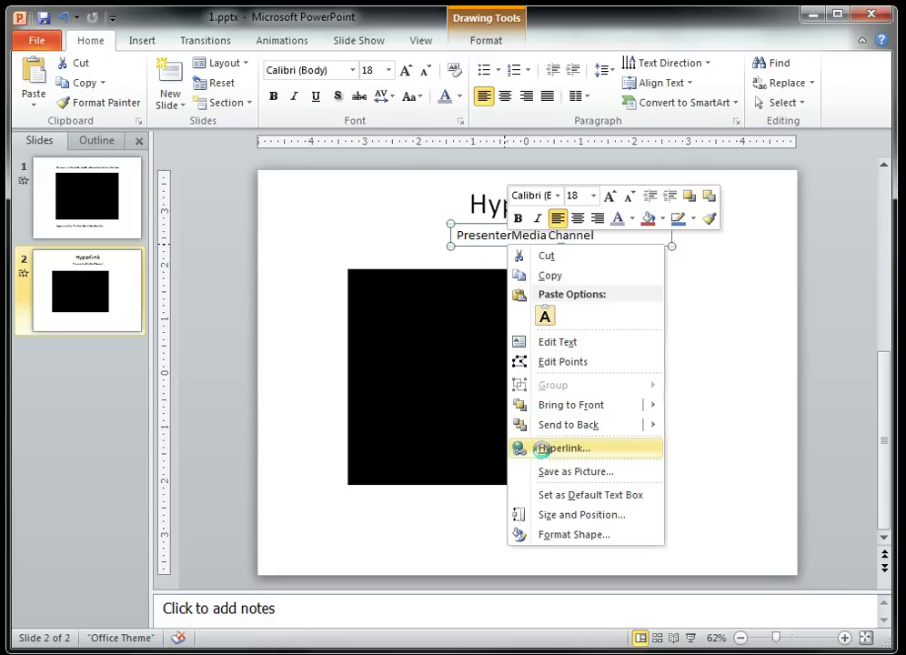
pyautogui.click(546, 448)
# Step: Switch to the web browser, open the account's own YouTube channel page, and copy its web address
pyautogui.hotkey('alt', 'Tab')
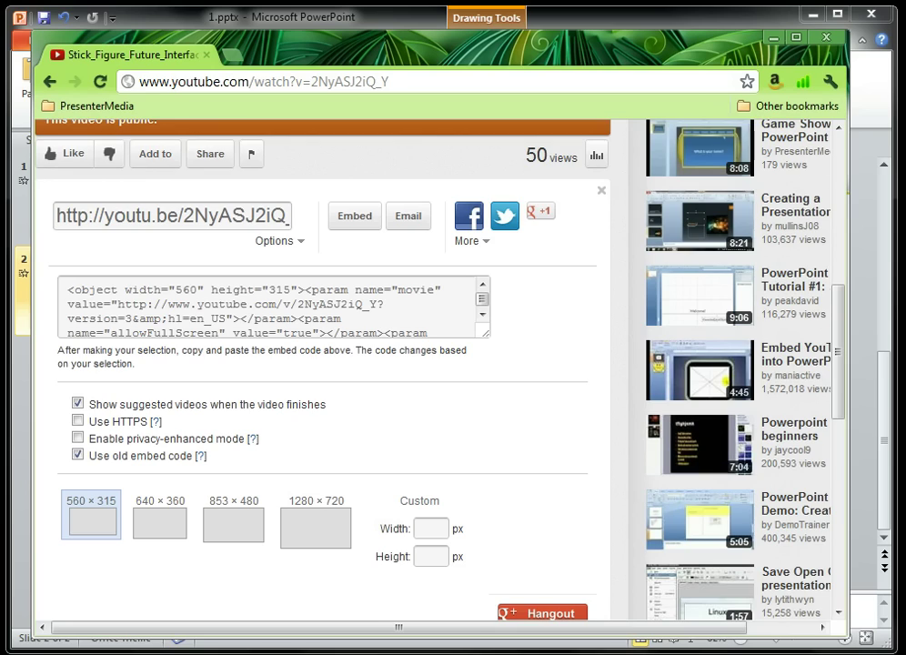
pyautogui.scroll(5, 410, 157)
pyautogui.scroll(2, 414, 157)
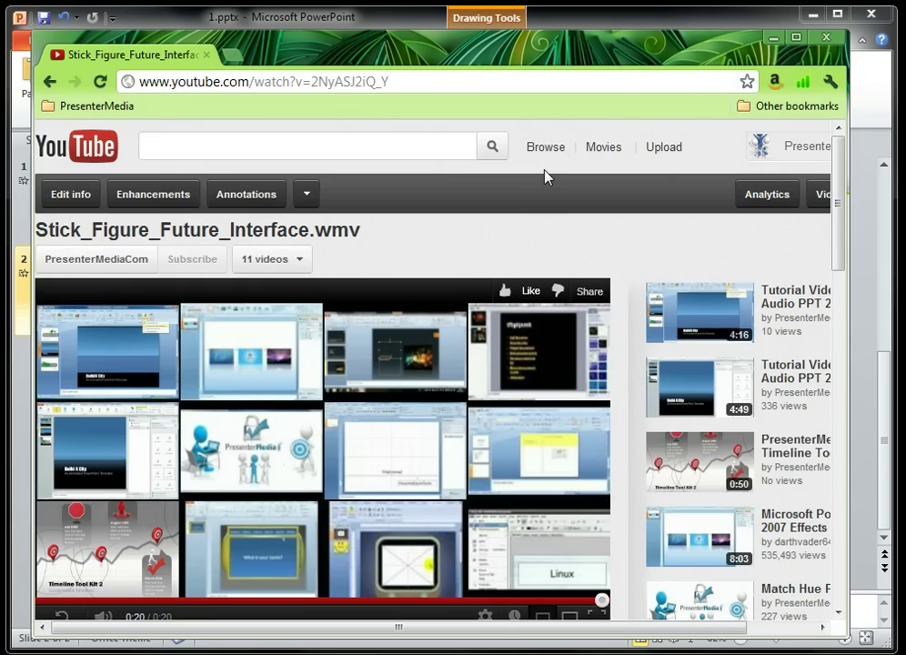
pyautogui.click(775, 147)
pyautogui.click(781, 192)
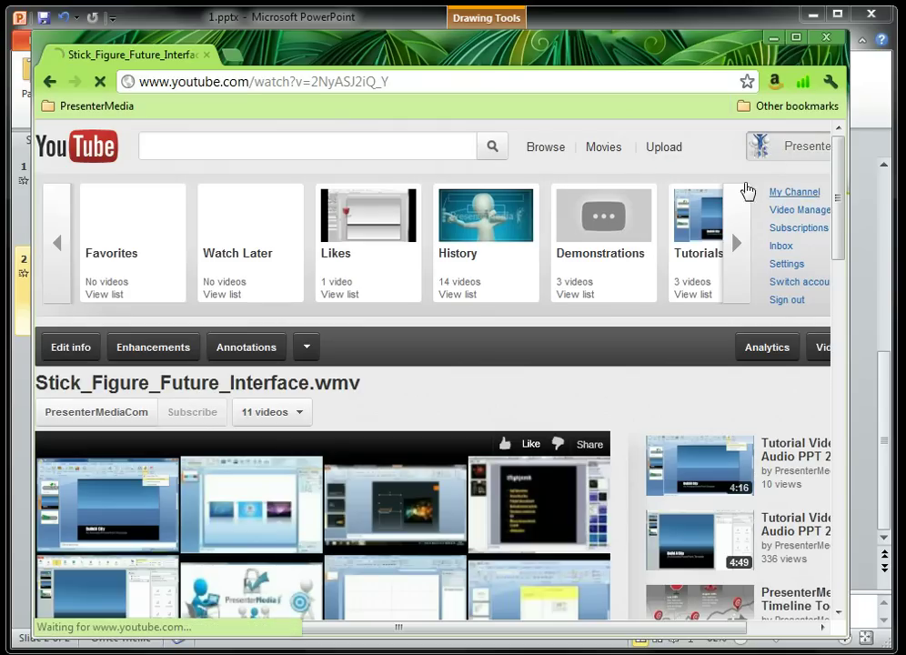
pyautogui.click(503, 83)
pyautogui.hotkey('ctrl', 'c')
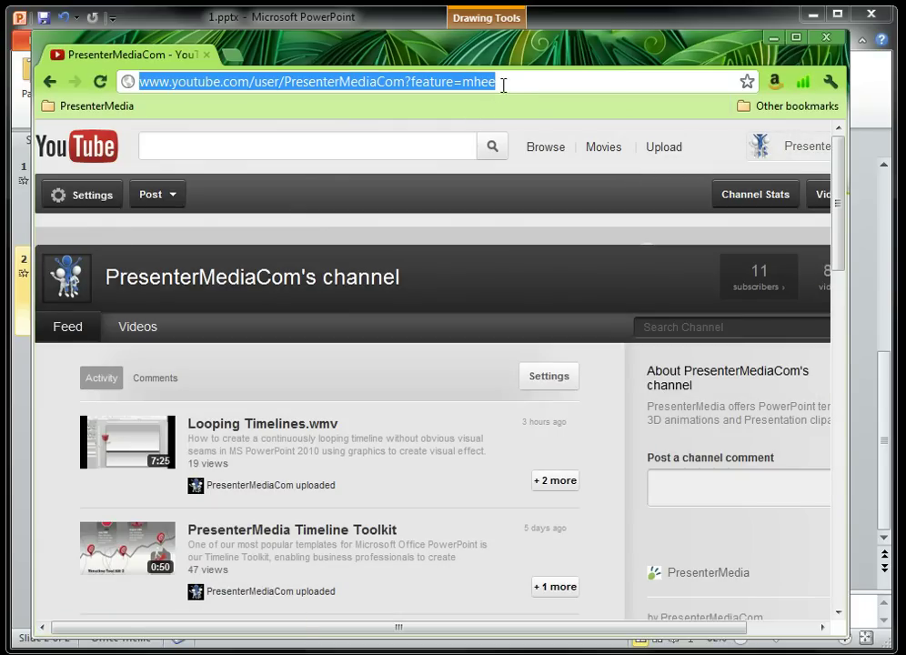
pyautogui.click(772, 38)
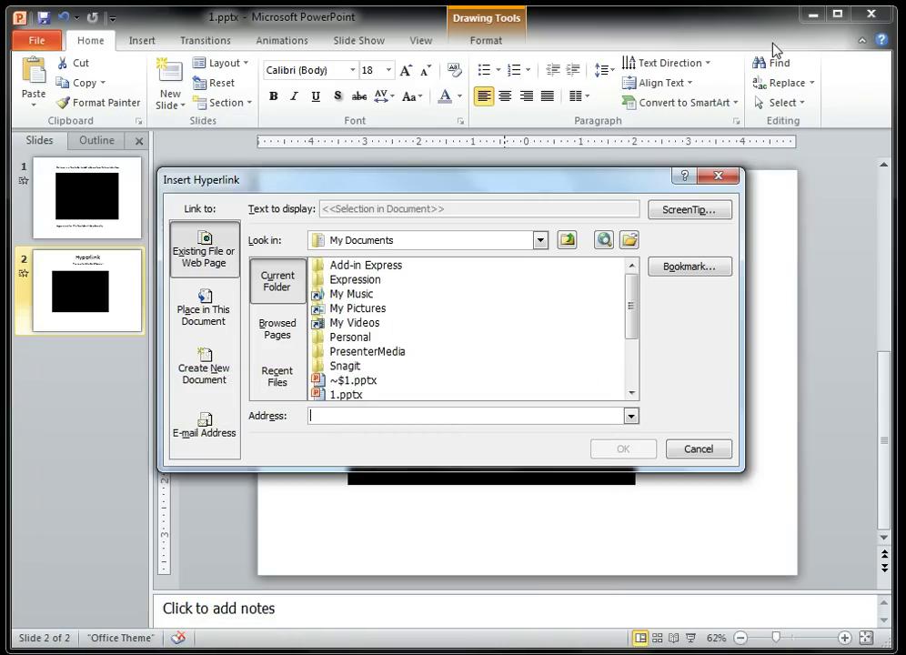
pyautogui.hotkey('ctrl', 'v')
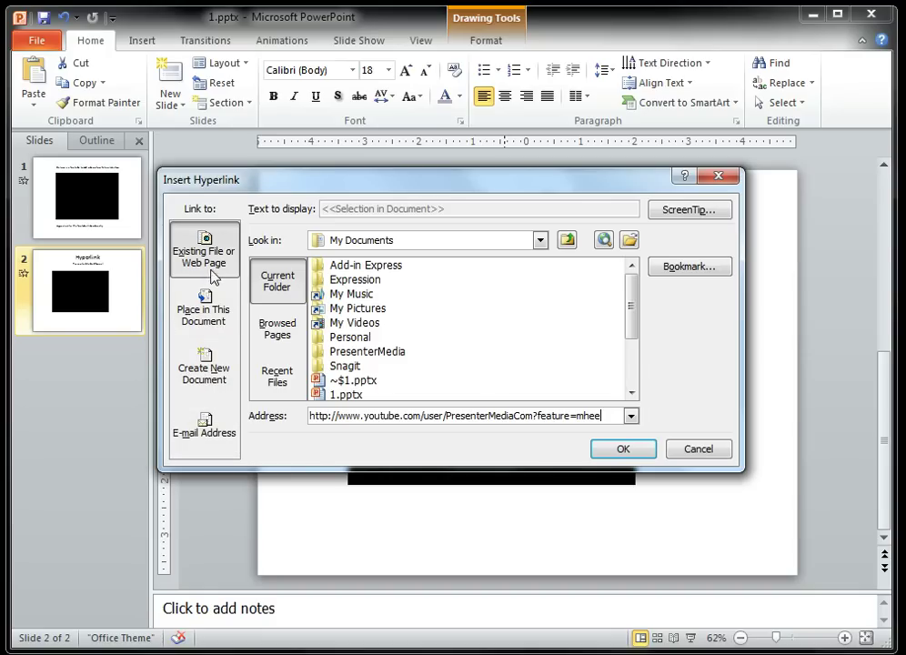
pyautogui.click(630, 452)
pyautogui.click(699, 405)
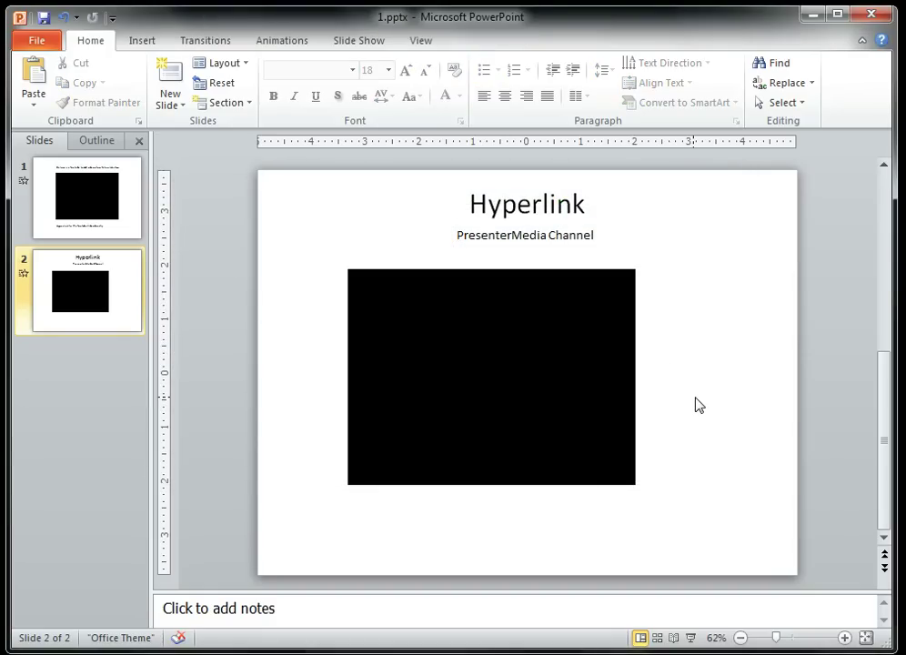
pyautogui.click(481, 235)
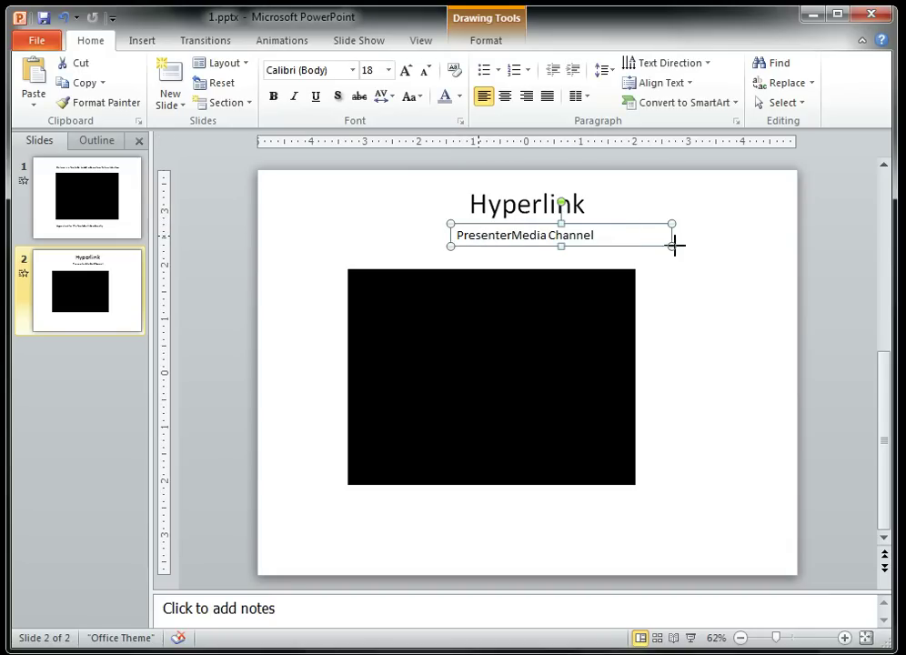
pyautogui.moveTo(674, 244); pyautogui.dragTo(613, 244)
pyautogui.click(516, 204)
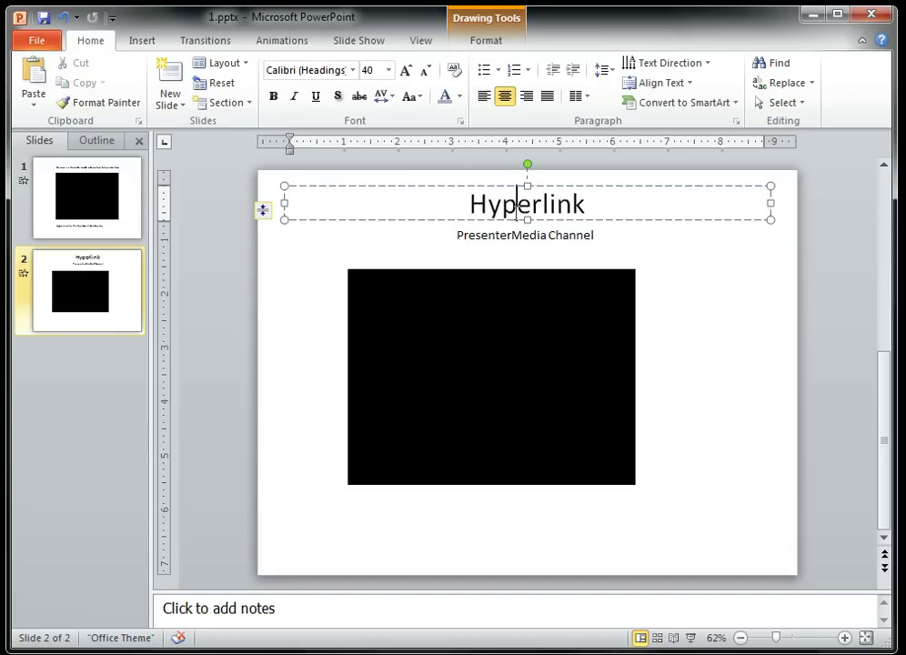
pyautogui.rightClick(512, 220)
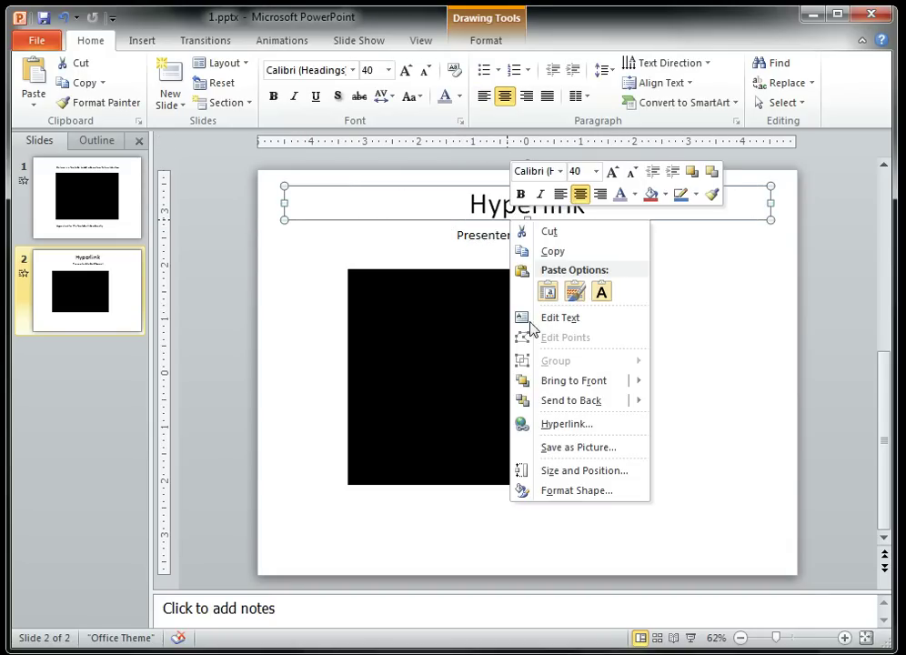
pyautogui.click(564, 424)
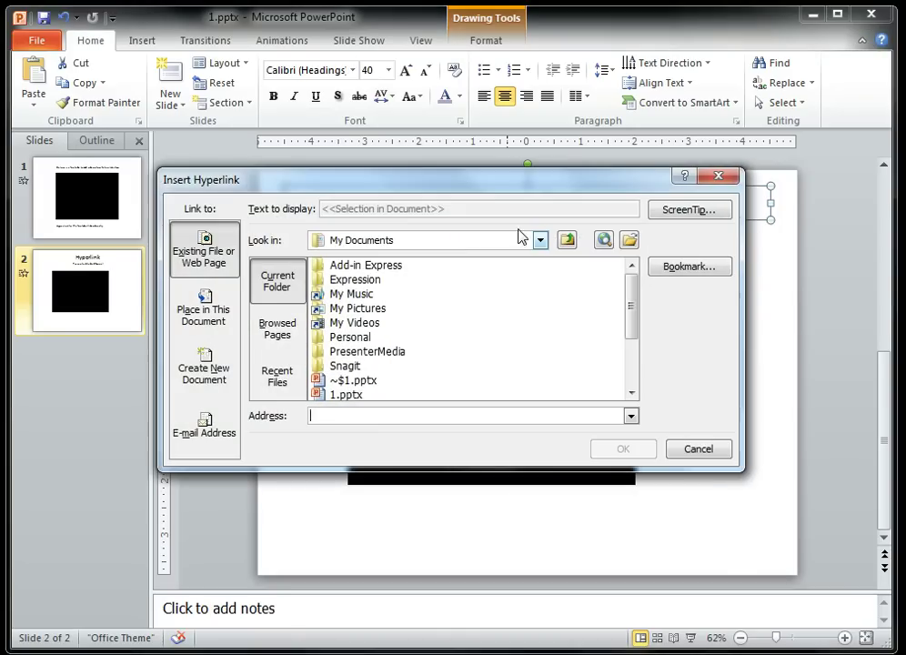
pyautogui.click(402, 415)
pyautogui.hotkey('ctrl', 'v')
pyautogui.click(622, 451)
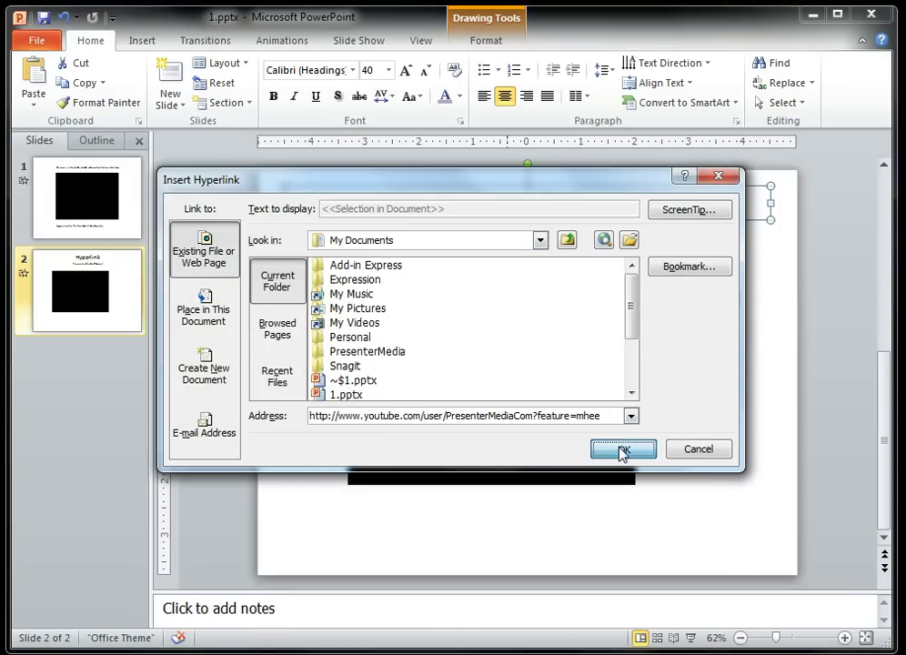
pyautogui.click(589, 260)
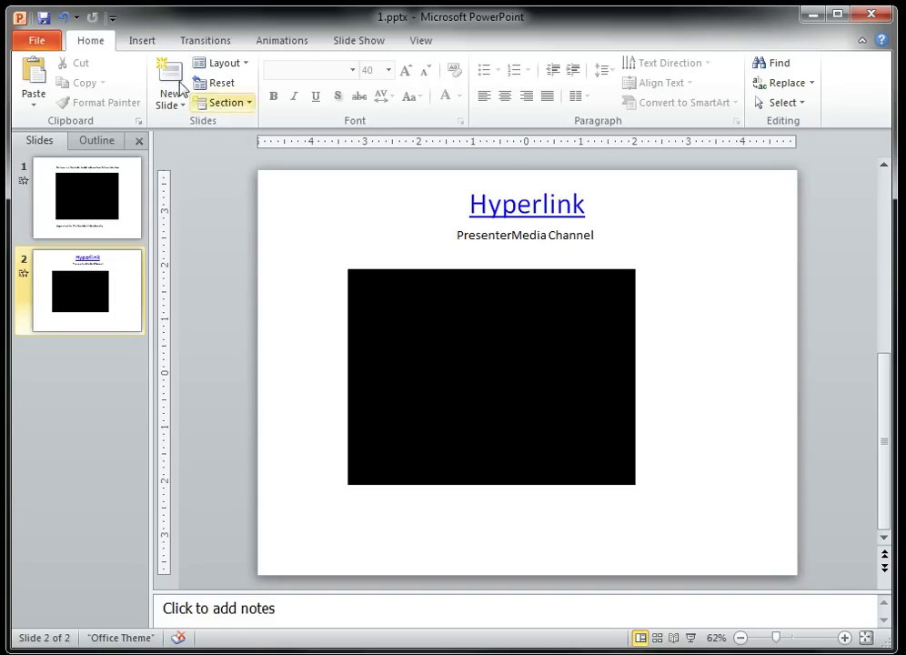
# Step: Start the slide show from the current slide, and play and pause the embedded video
pyautogui.click(357, 42)
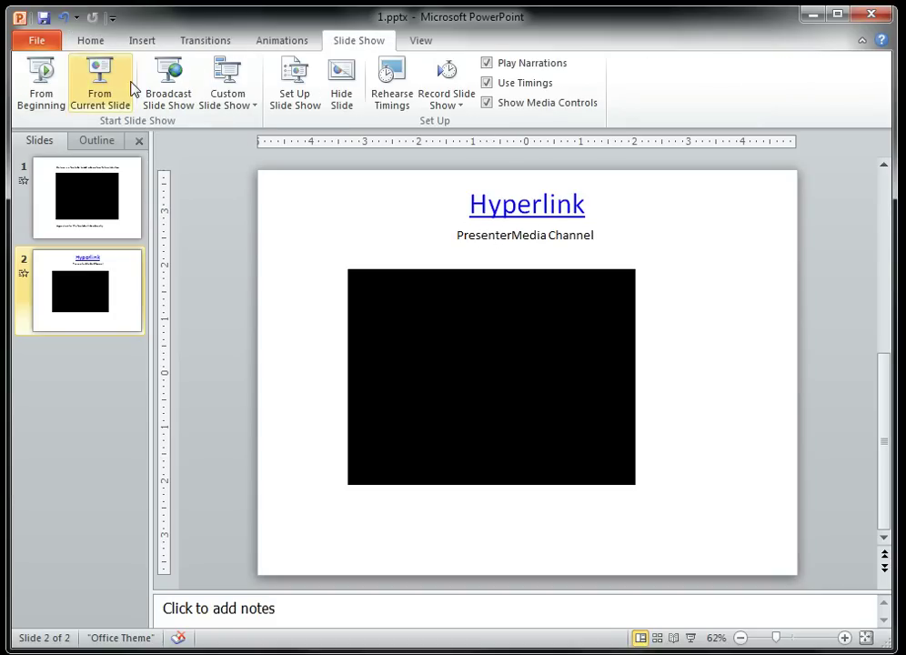
pyautogui.click(100, 68)
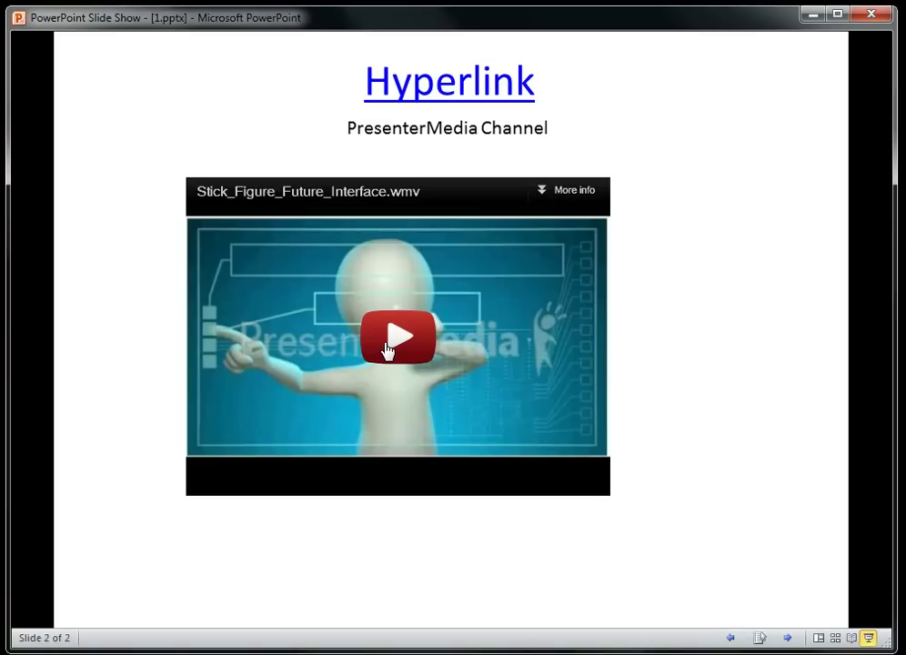
pyautogui.click(386, 343)
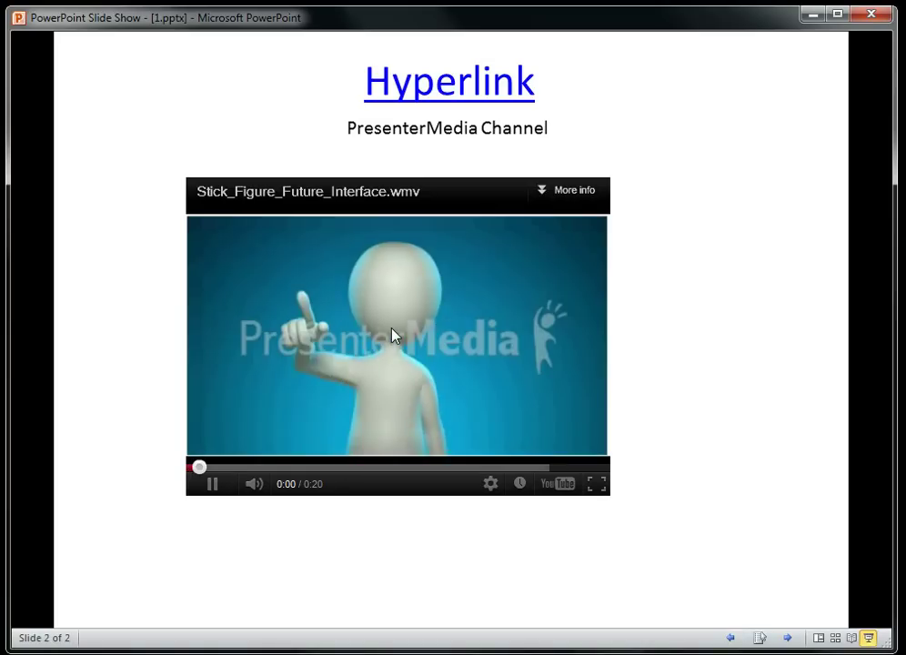
pyautogui.click(383, 338)
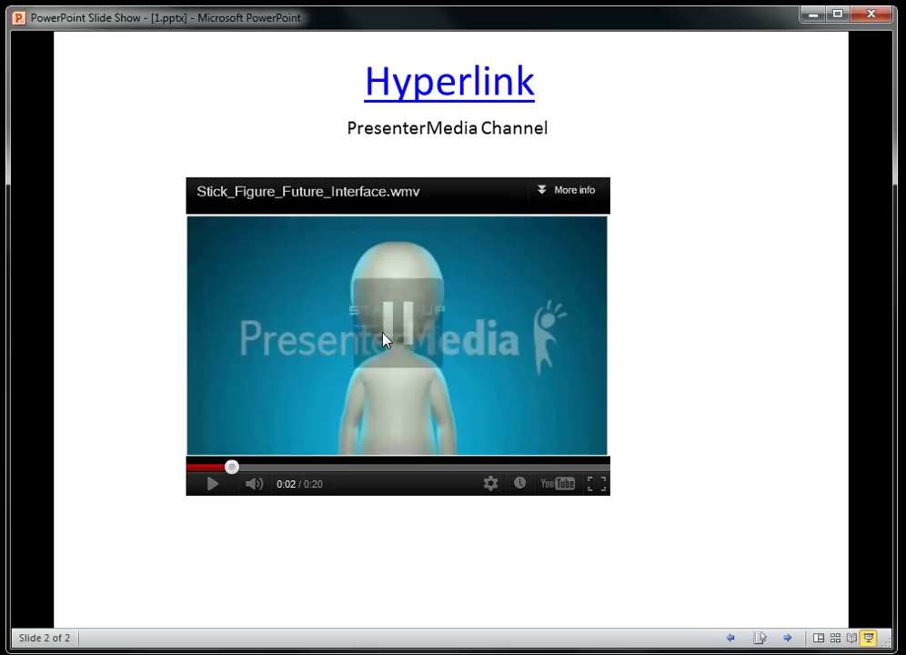
# Step: Follow the PresenterMedia Channel link to its YouTube page and load google.com in that browser window
pyautogui.click(405, 132)
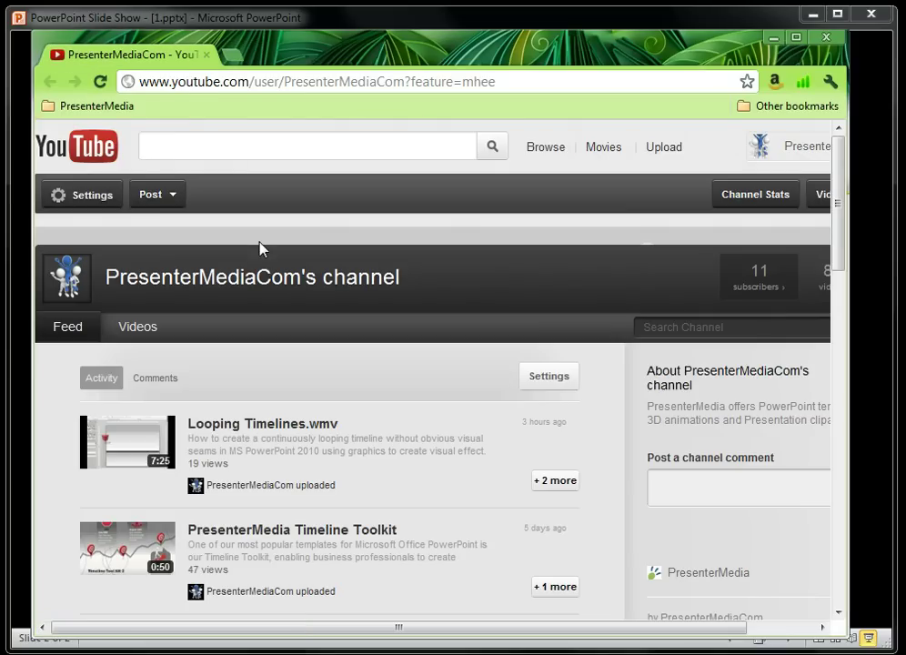
pyautogui.click(214, 81)
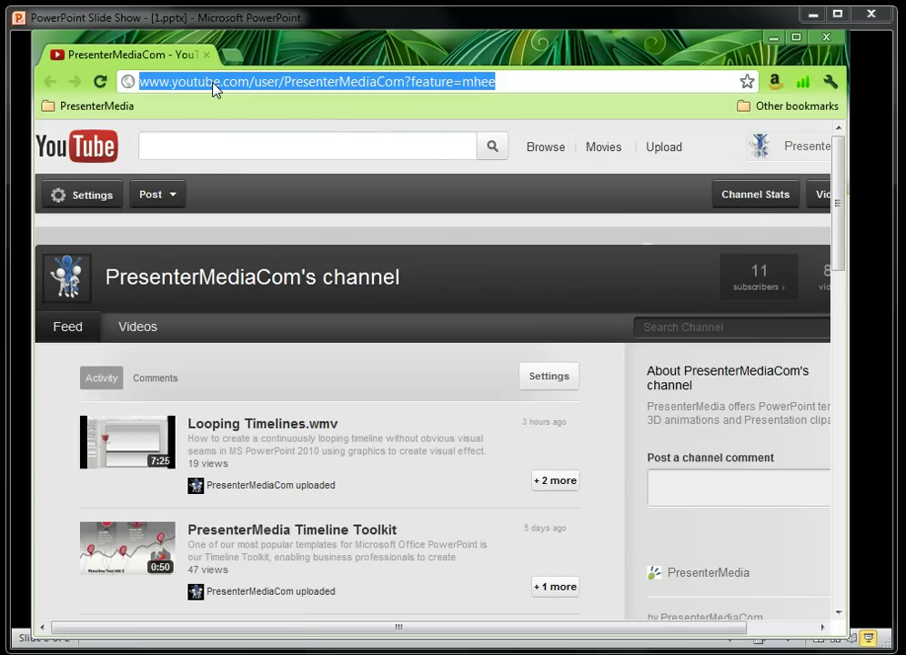
pyautogui.write('gogogle.com')
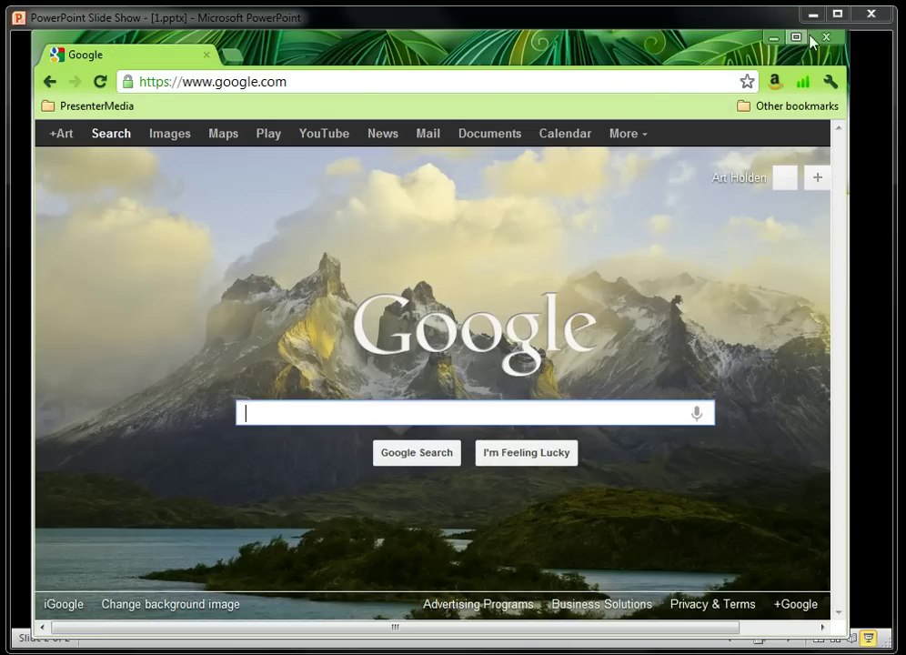
# Step: Close the browser windows opened from the slide's link and end the slide show
pyautogui.click(827, 37)
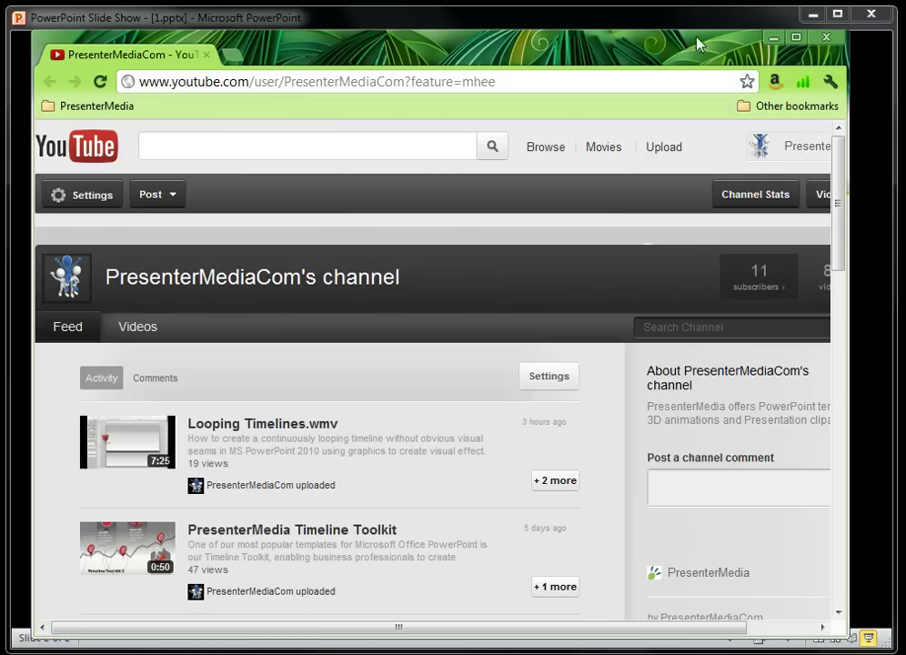
pyautogui.click(825, 37)
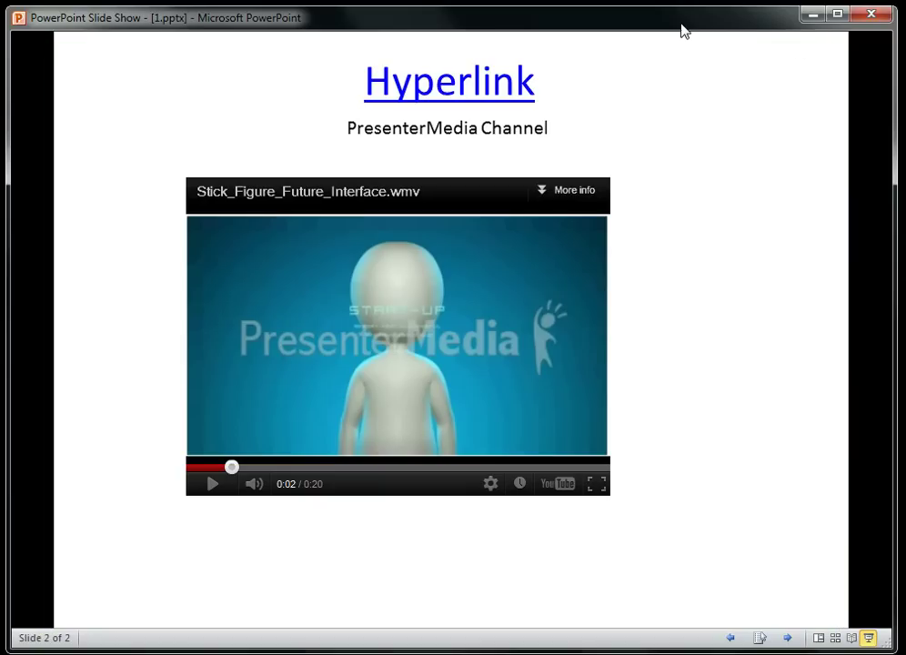
pyautogui.click(701, 219)
pyautogui.click(706, 221)
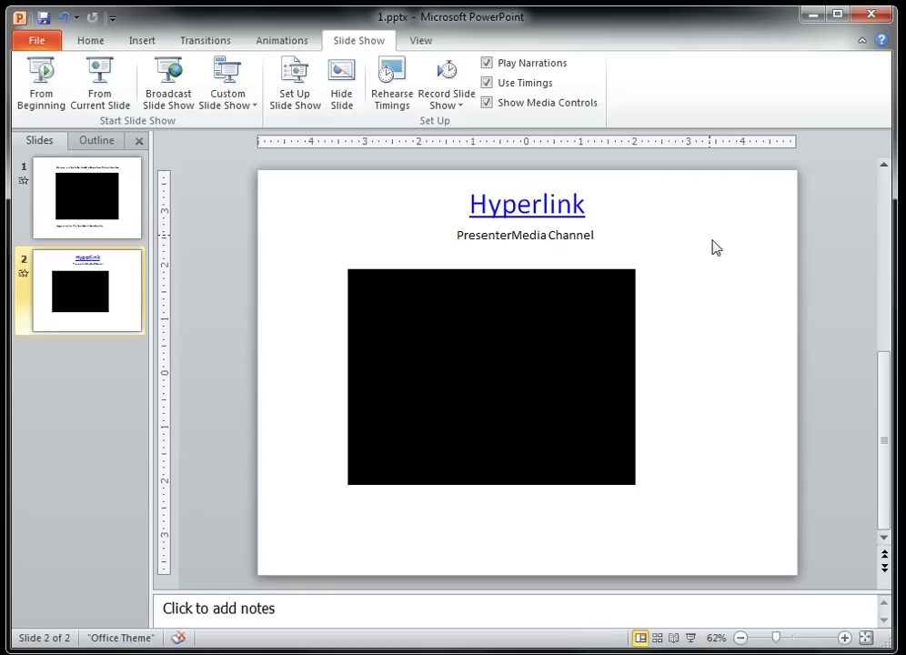